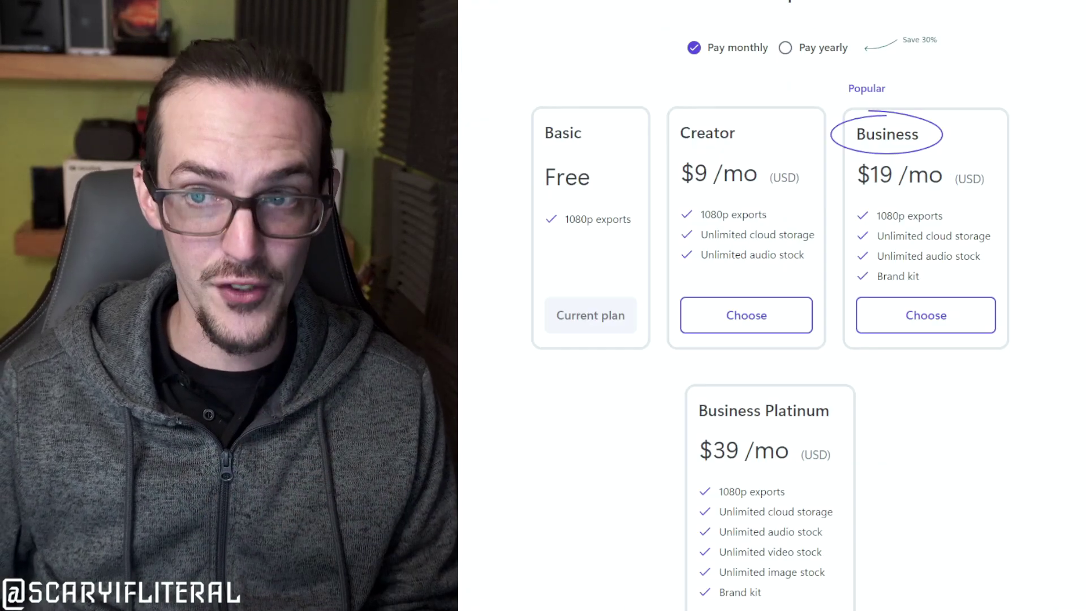
- Review the Basic, Creator, Business and Business Platinum tiers, highlighting the free plan's 1080p exports feature
scroll(902, 421, "down", 1)
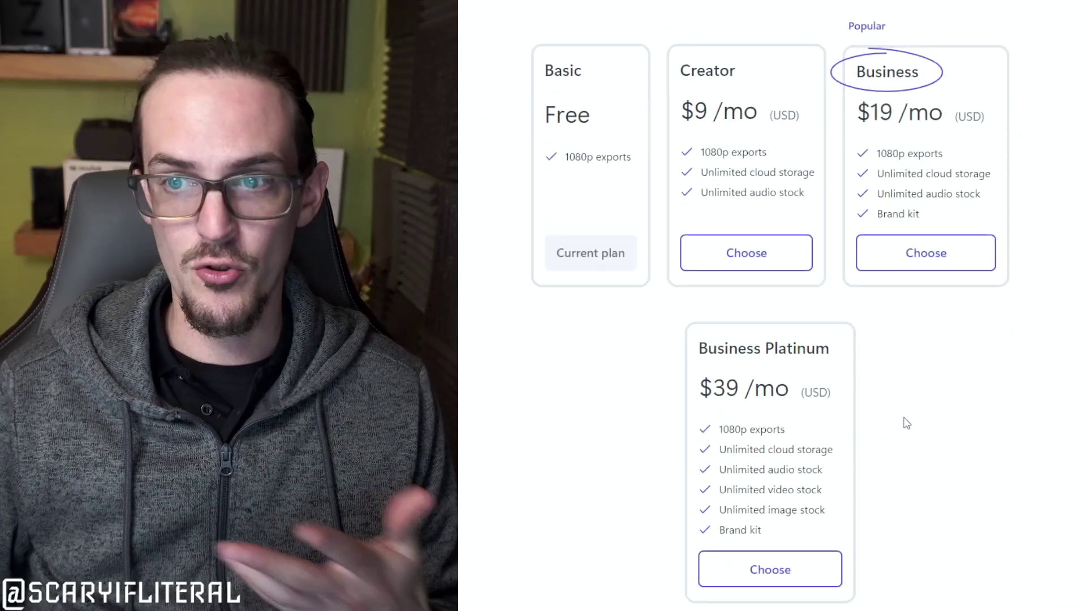
scroll(907, 417, "up", 1)
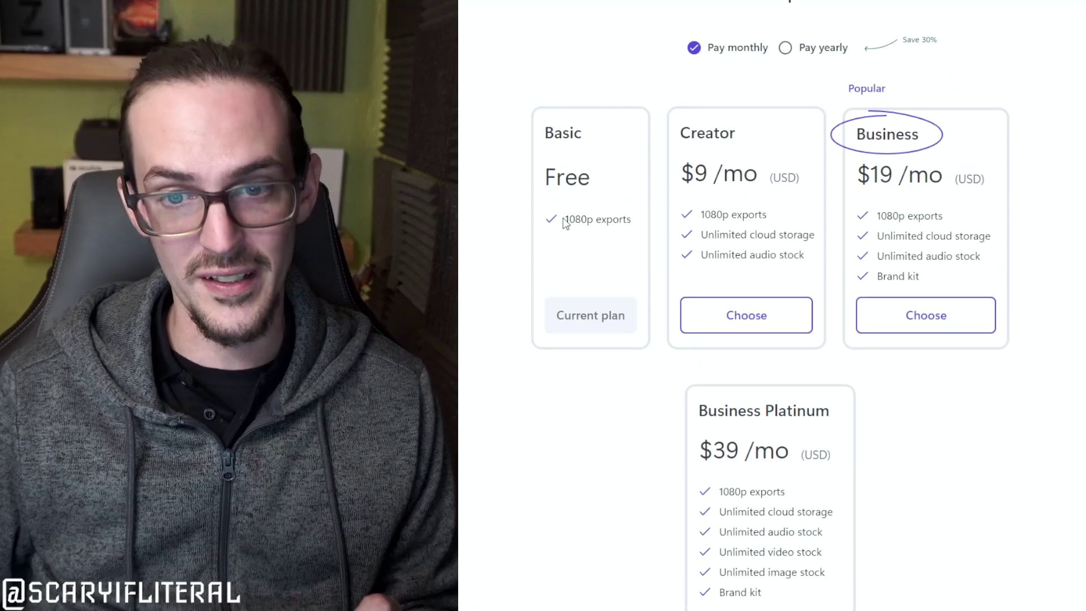
left_click_drag(564, 223, 633, 221)
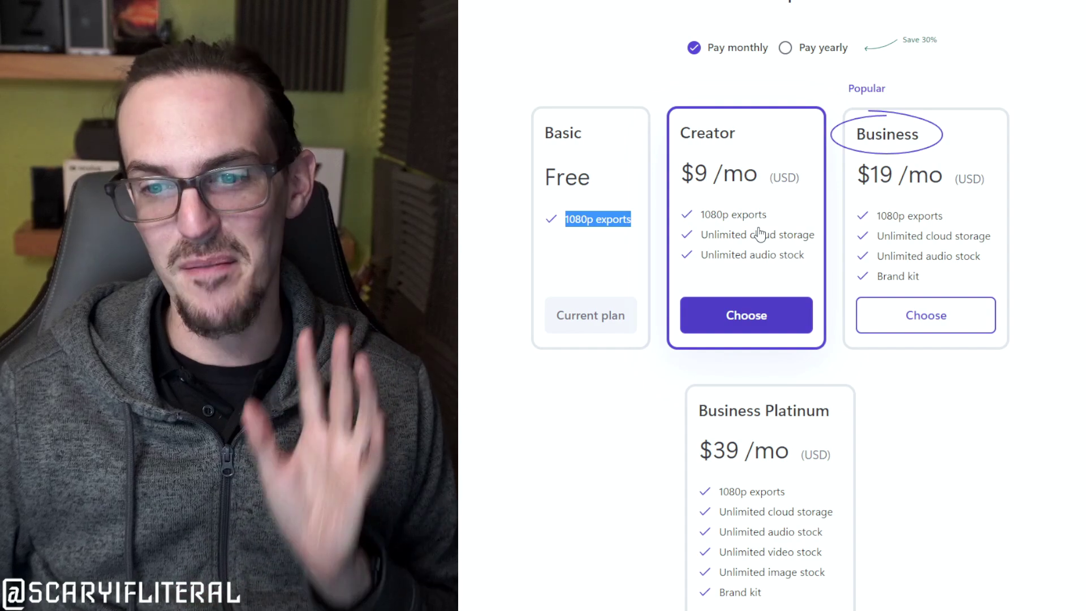
left_click(595, 441)
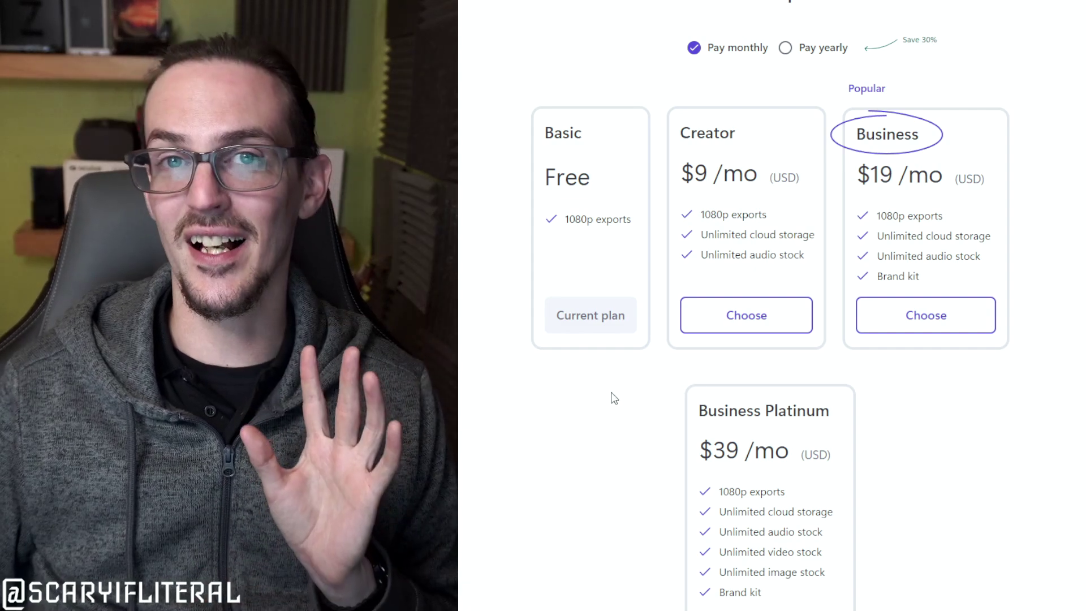
scroll(614, 376, "down", 1)
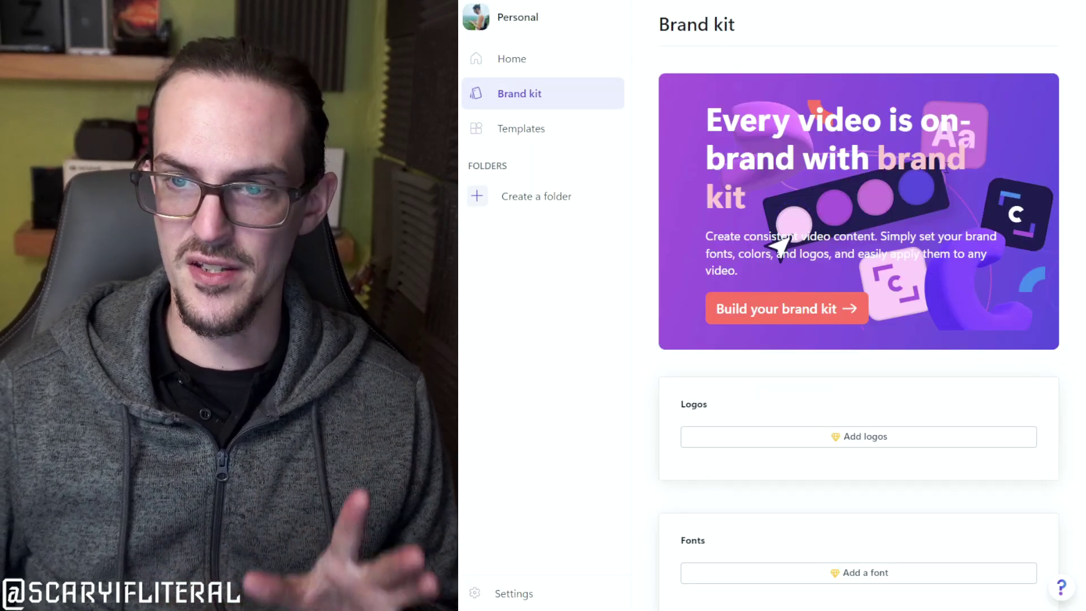
- Look over the brand kit, then open the Social handles templates
scroll(563, 293, "down", 3)
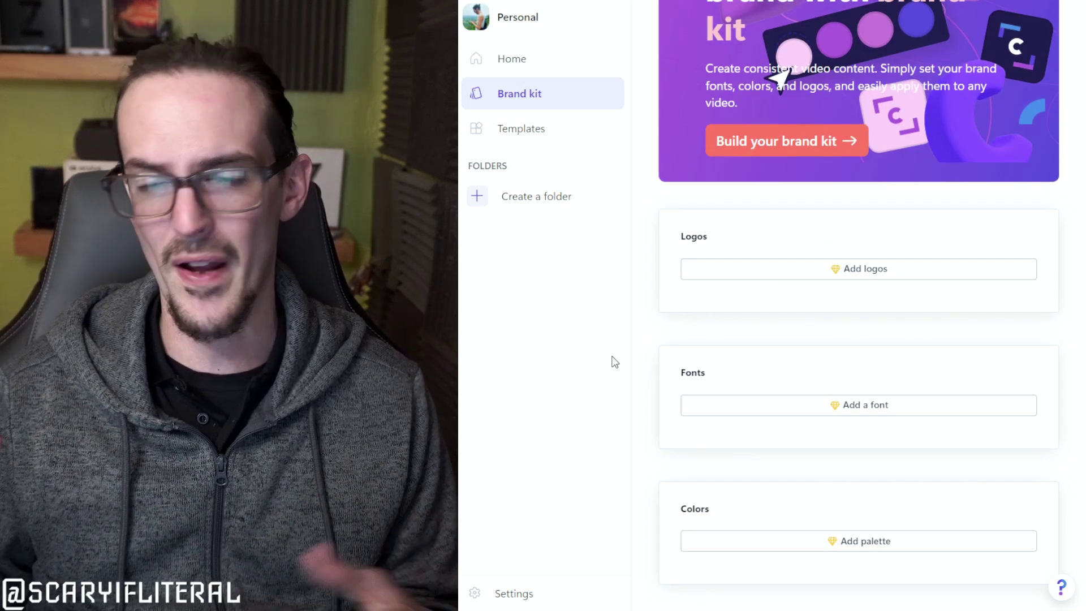
scroll(614, 361, "up", 3)
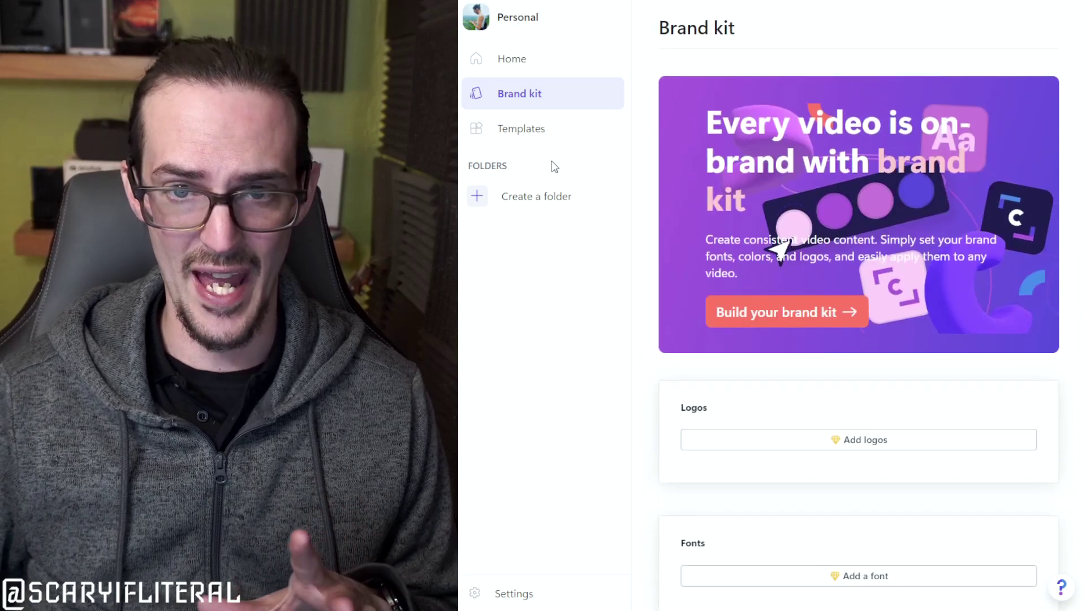
left_click(553, 142)
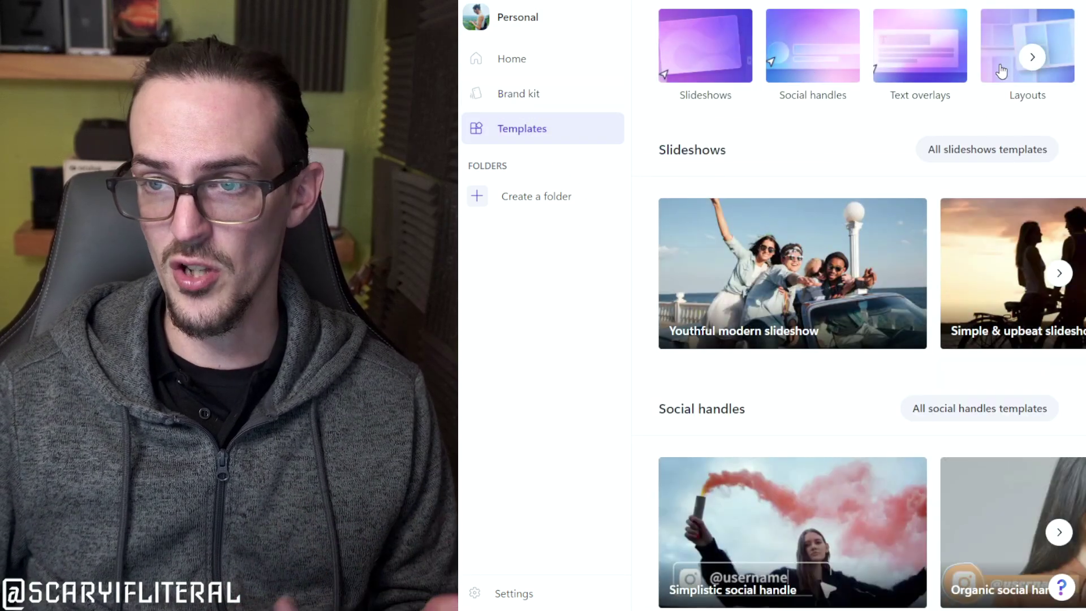
left_click(822, 47)
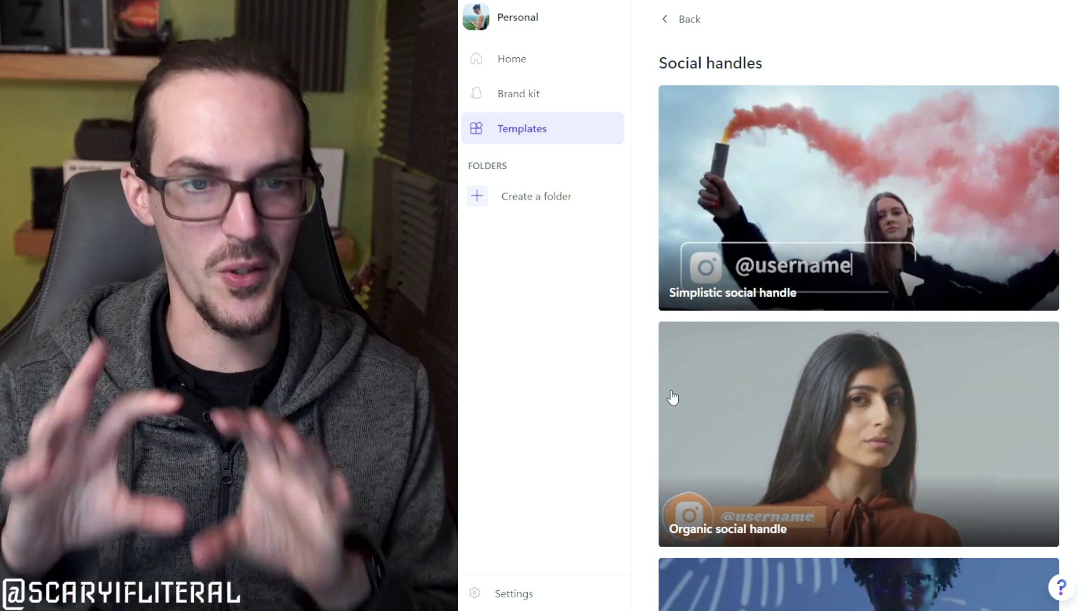
- Scroll through the Social handles and Gaming templates, then return to the Home page
scroll(727, 426, "down", 9)
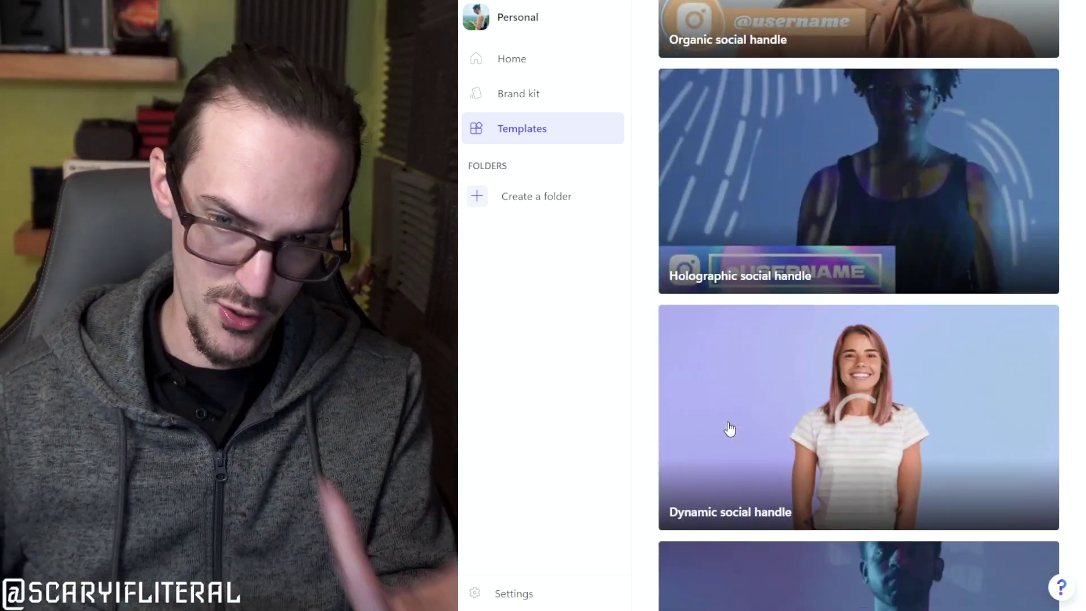
scroll(730, 427, "down", 6)
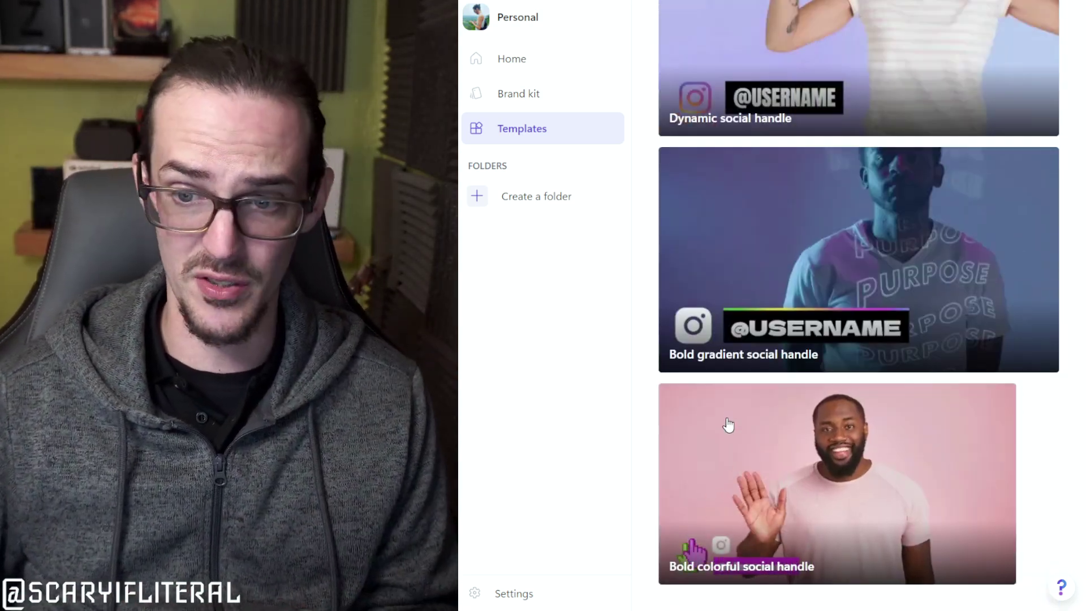
scroll(728, 427, "up", 15)
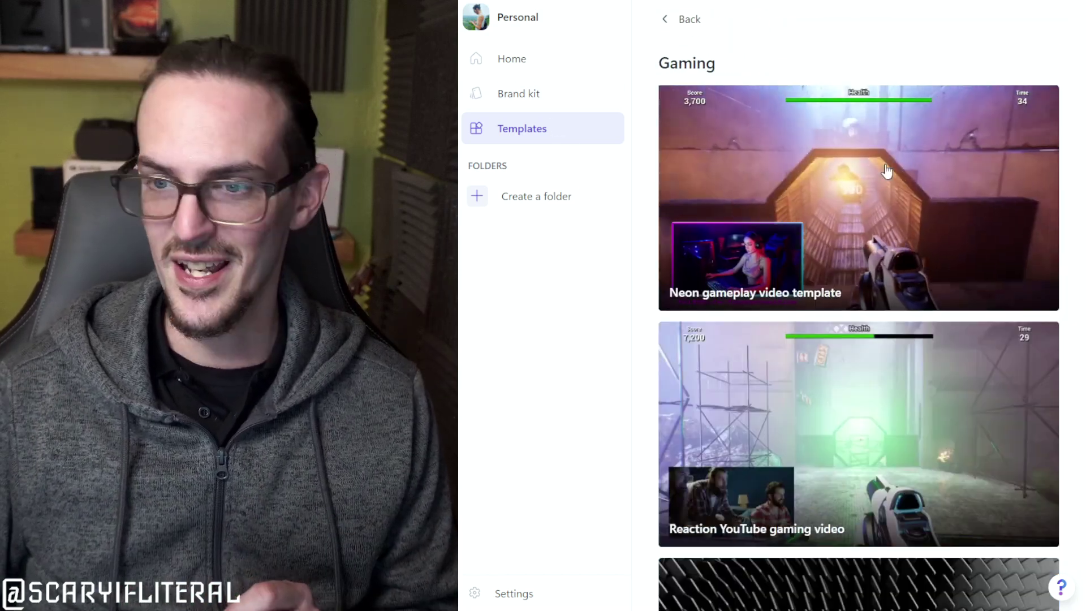
scroll(800, 364, "down", 6)
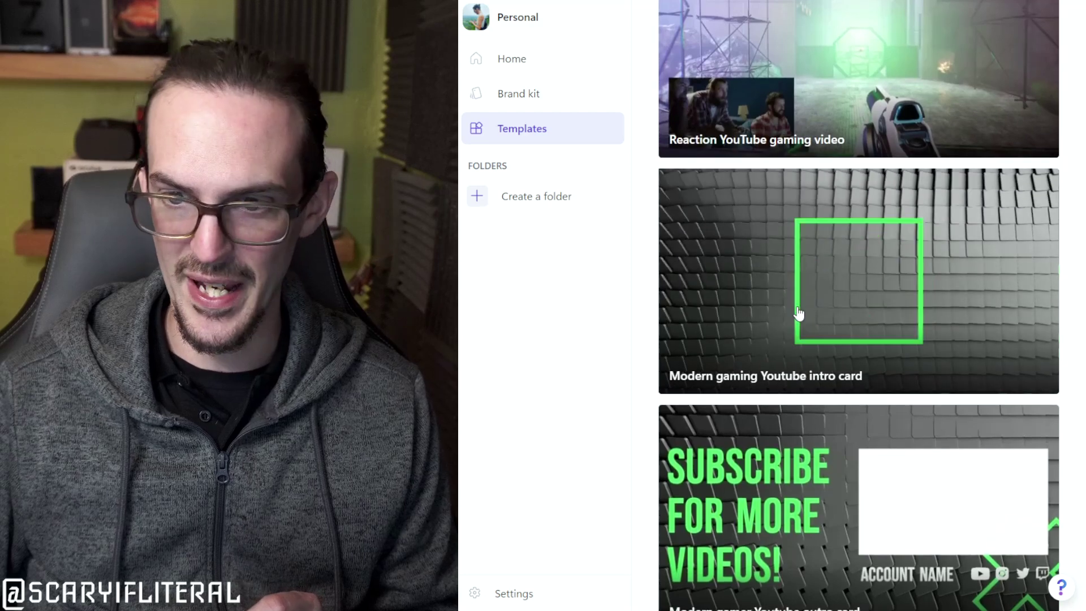
scroll(781, 283, "down", 5)
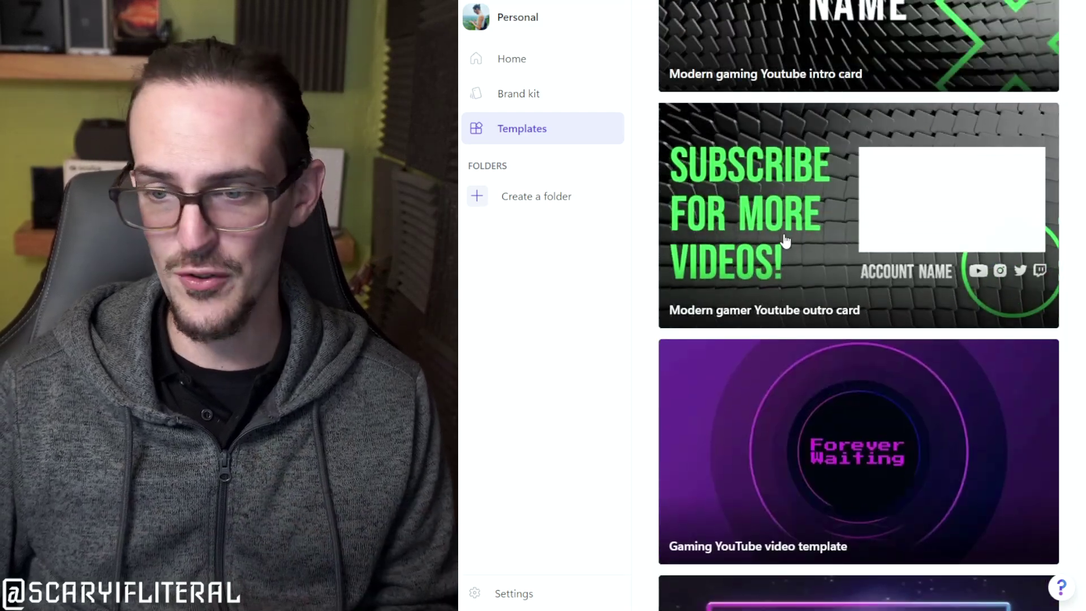
scroll(785, 242, "down", 6)
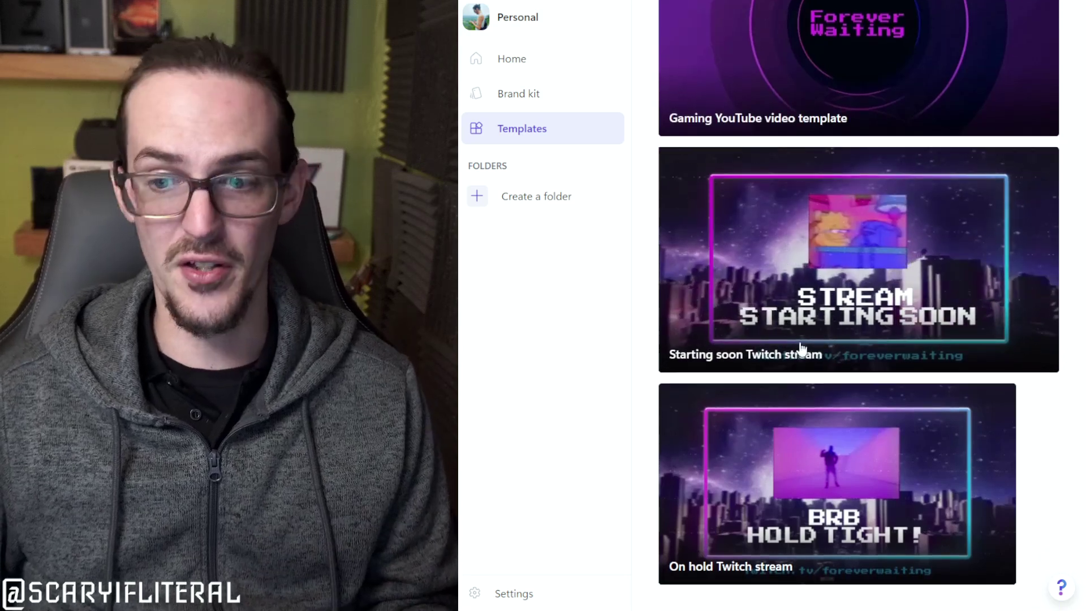
scroll(799, 351, "up", 10)
scroll(792, 385, "up", 6)
left_click(532, 65)
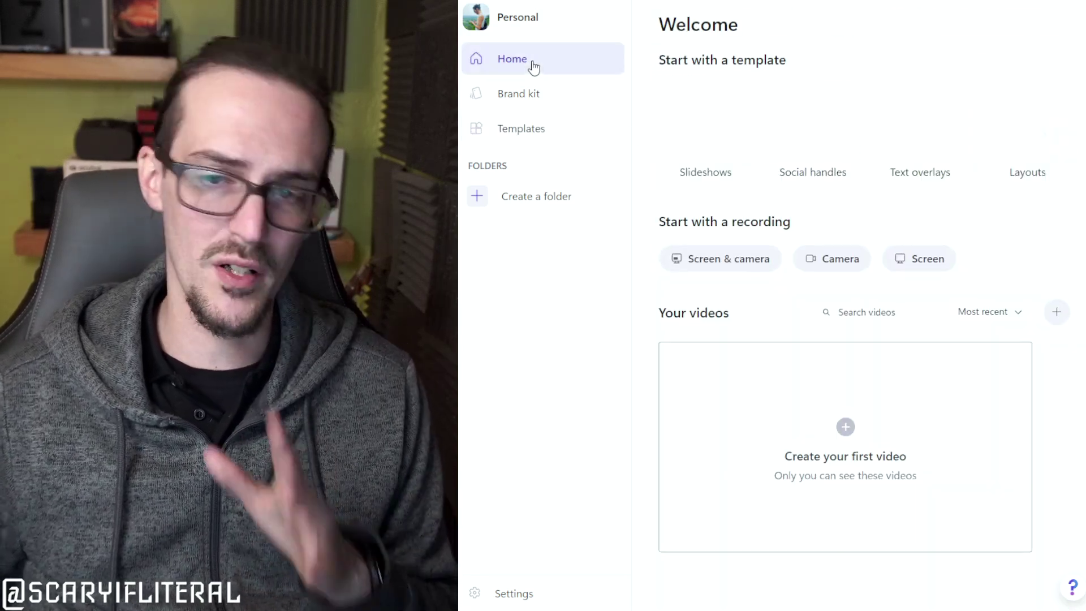
- Start a new video project and show the Record & create options
left_click(826, 425)
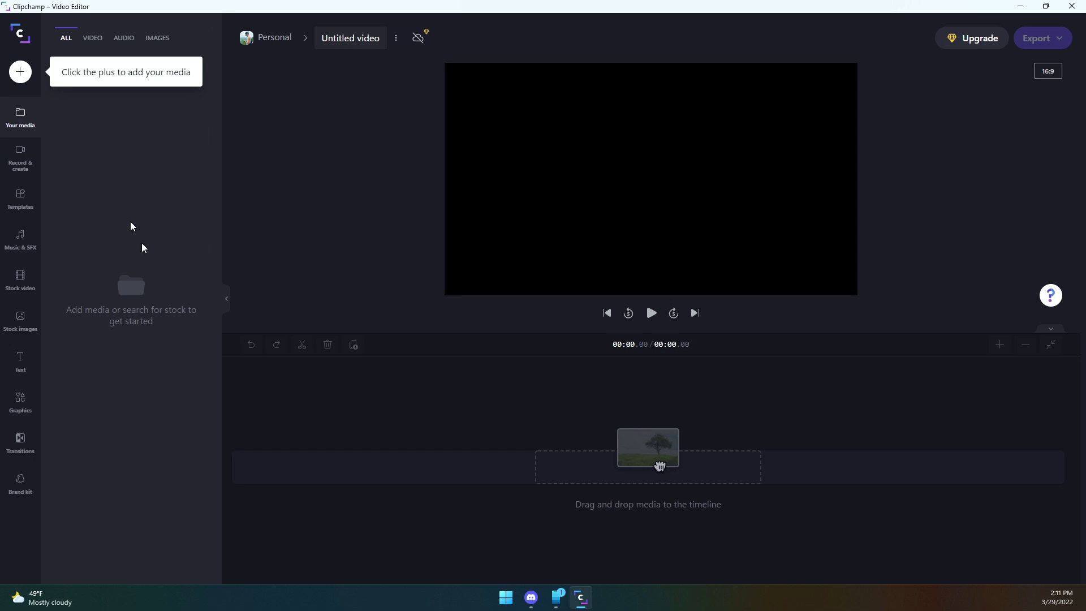
left_click(20, 163)
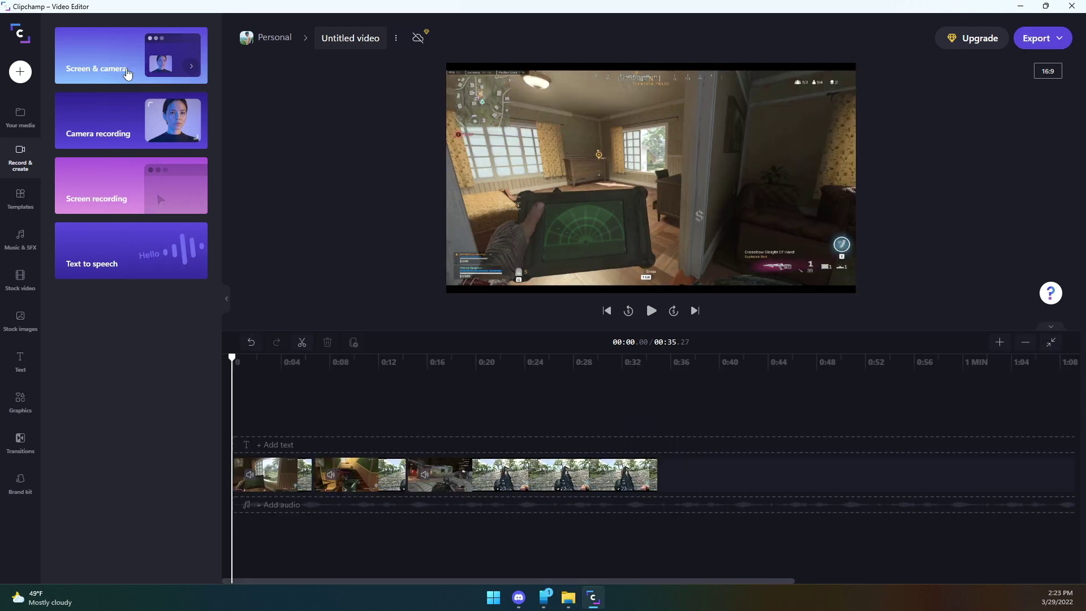
left_click(121, 69)
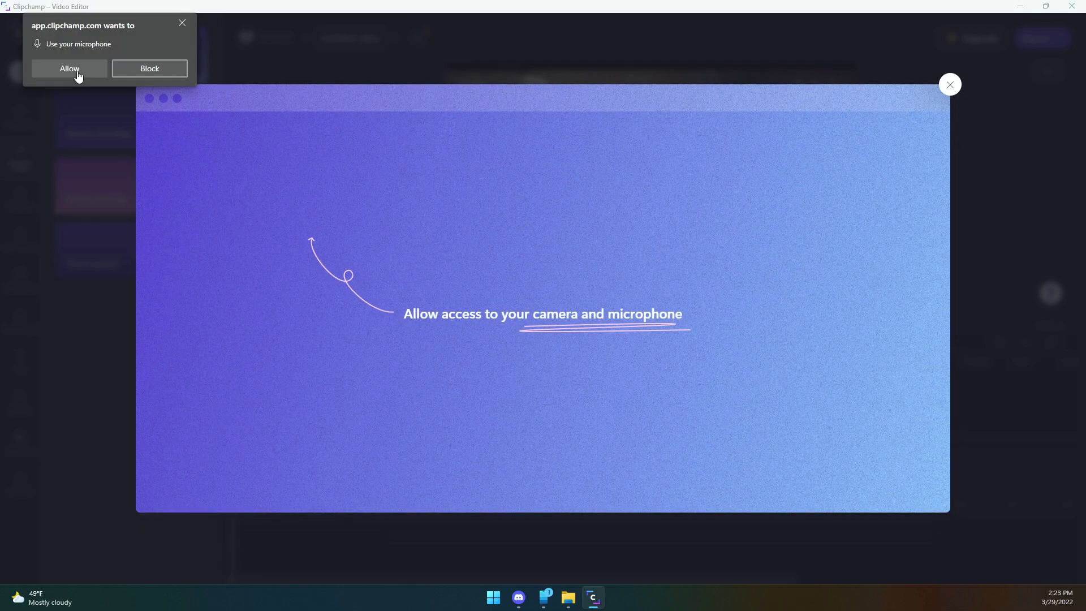
left_click(77, 70)
left_click(77, 71)
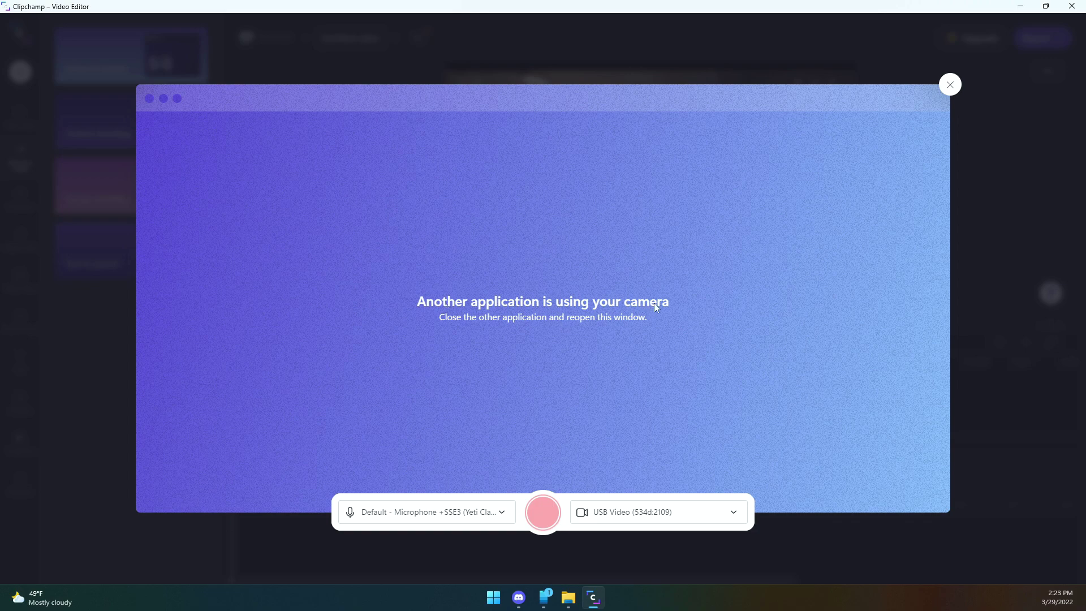
left_click(626, 517)
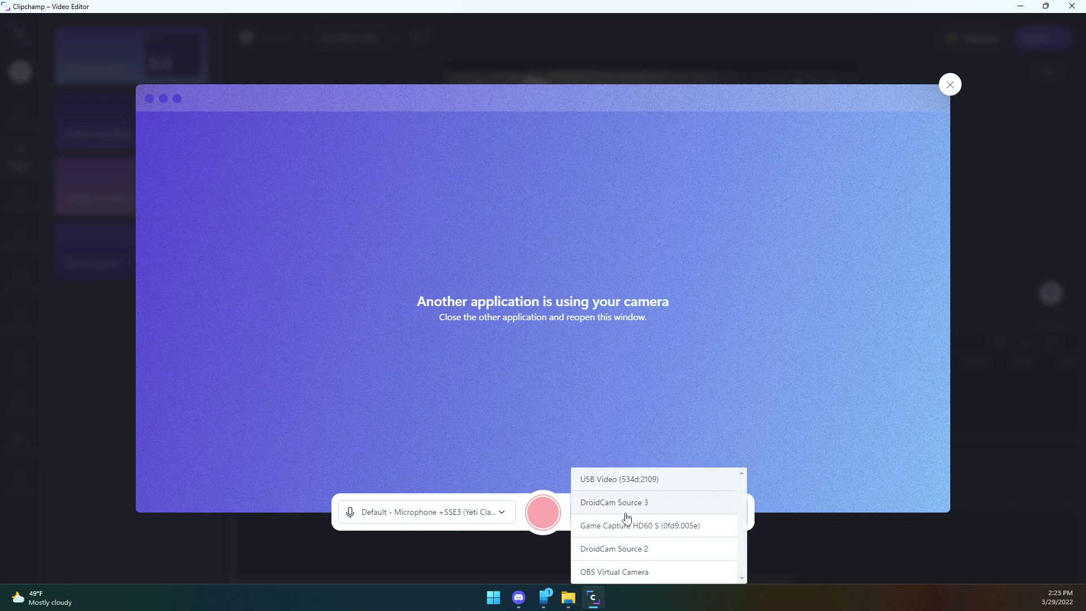
left_click(662, 525)
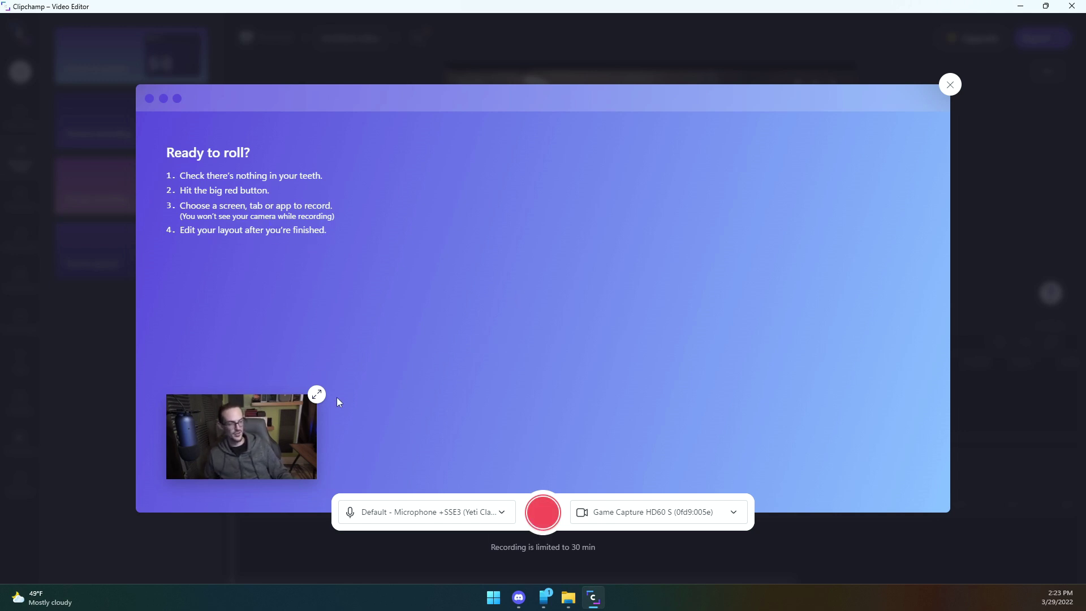
left_click(316, 394)
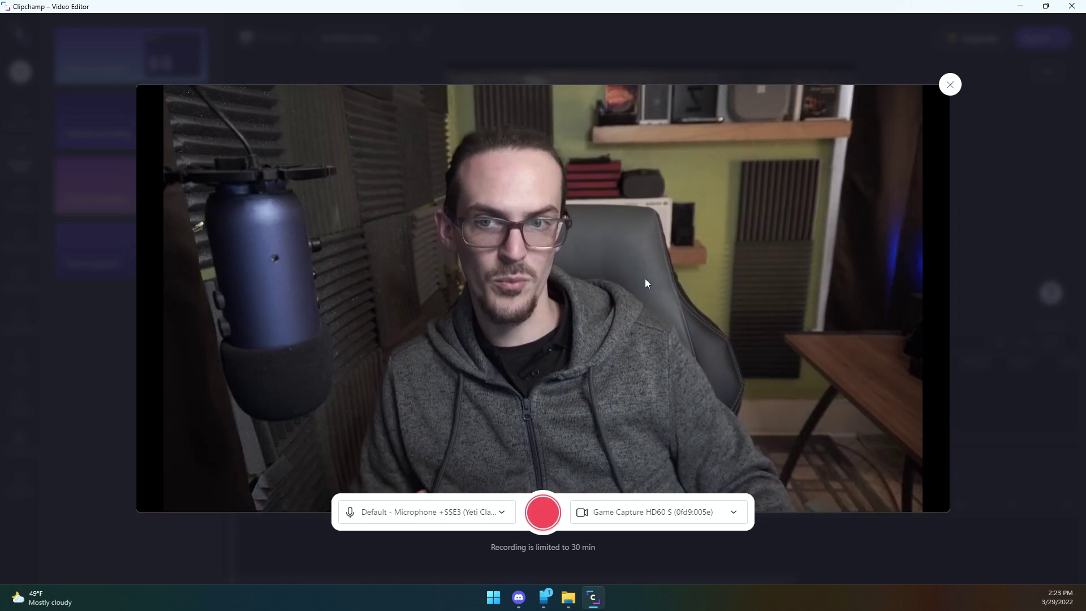
left_click(950, 84)
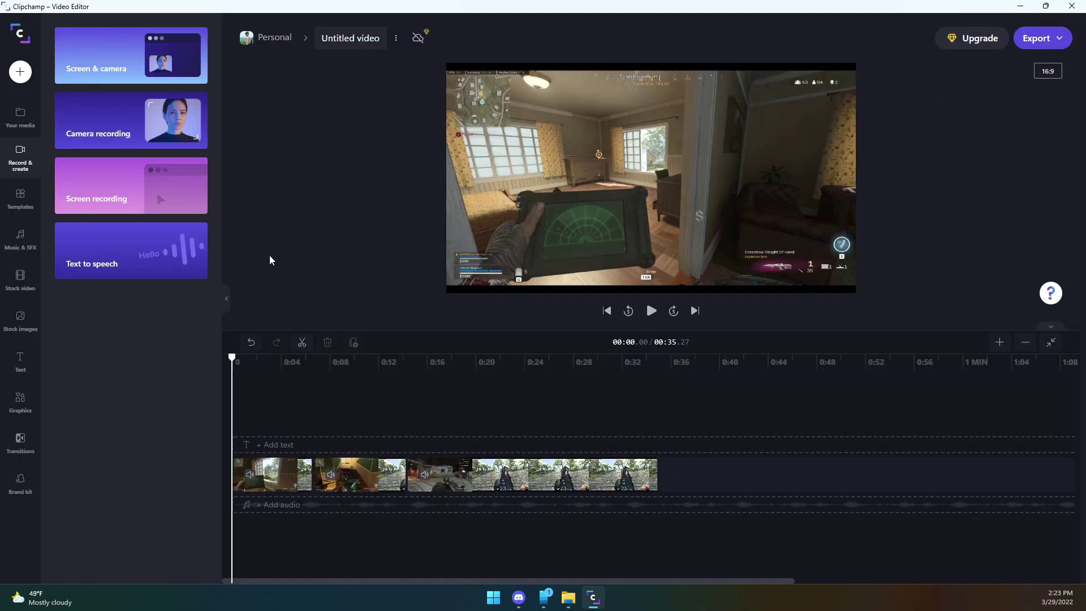
left_click(121, 211)
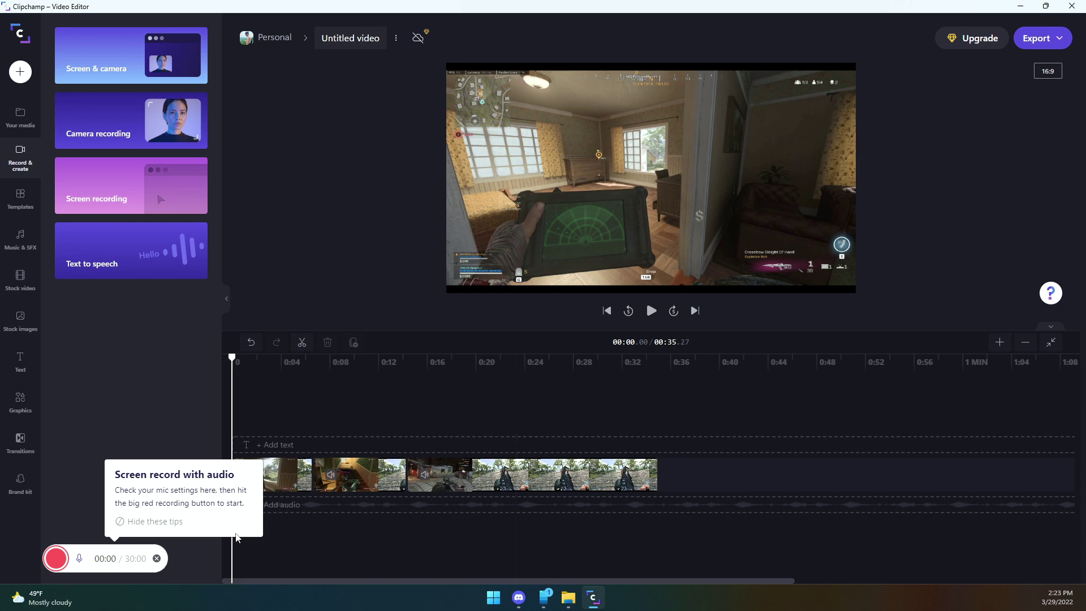
left_click(156, 560)
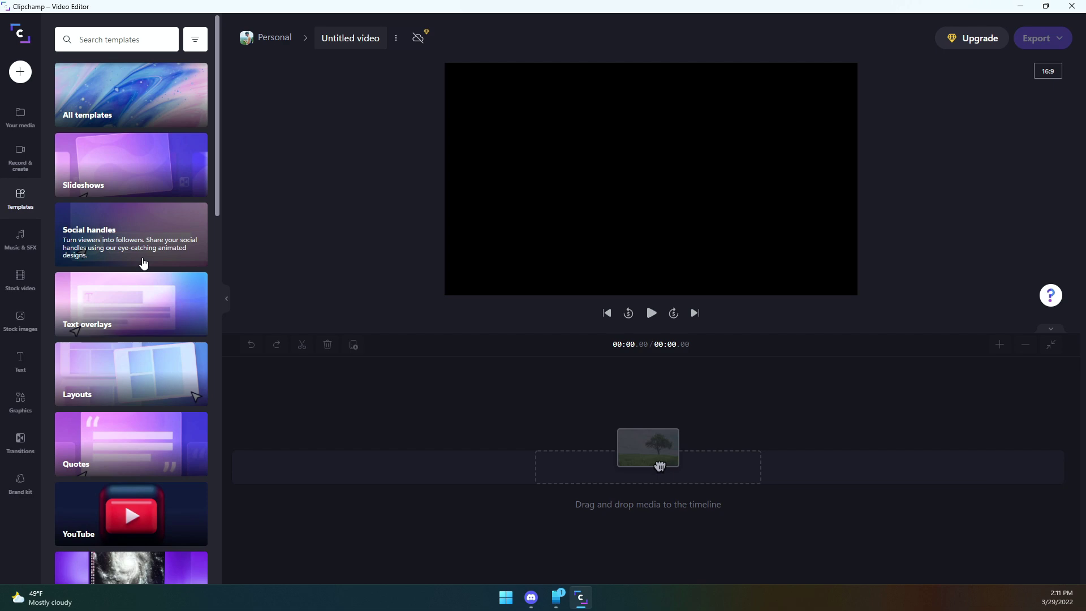
- Browse the Music & SFX library and preview the Total Lofi Chill track
scroll(153, 375, "down", 10)
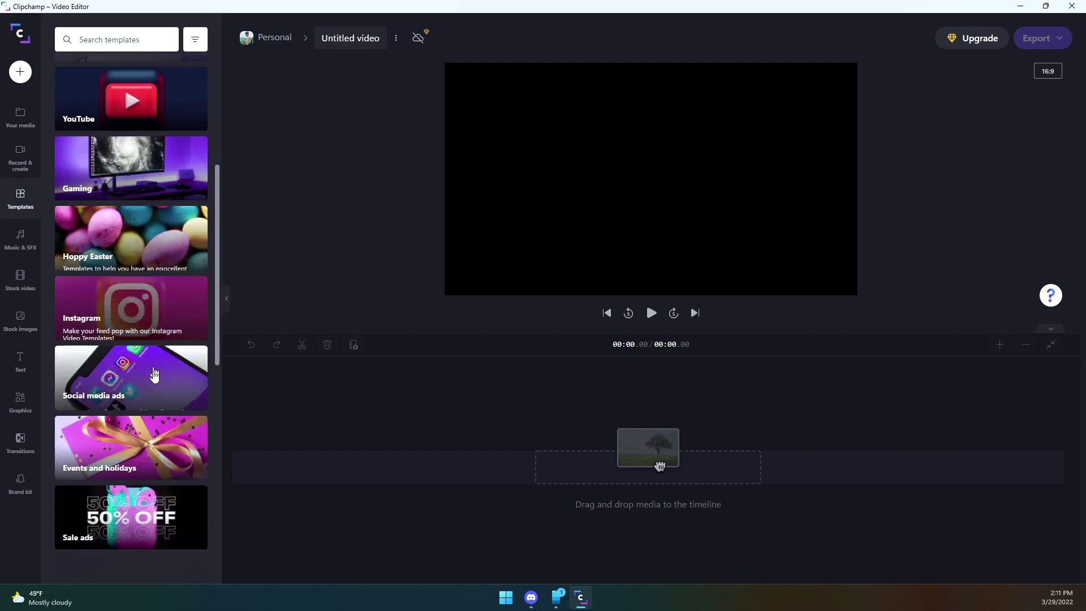
scroll(154, 396, "up", 10)
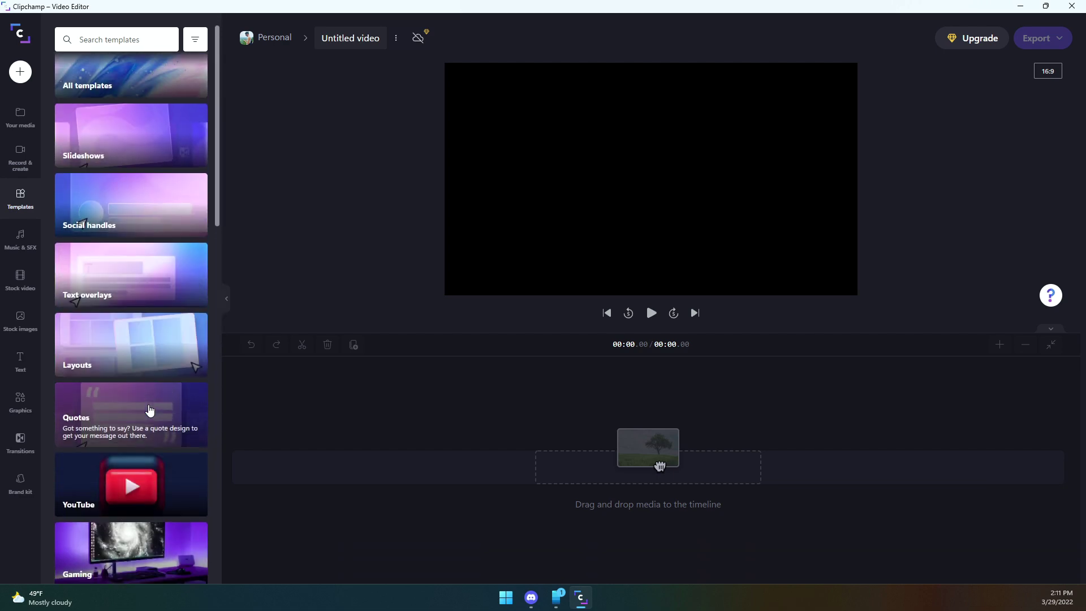
scroll(150, 410, "down", 10)
scroll(149, 407, "up", 5)
scroll(149, 407, "up", 5)
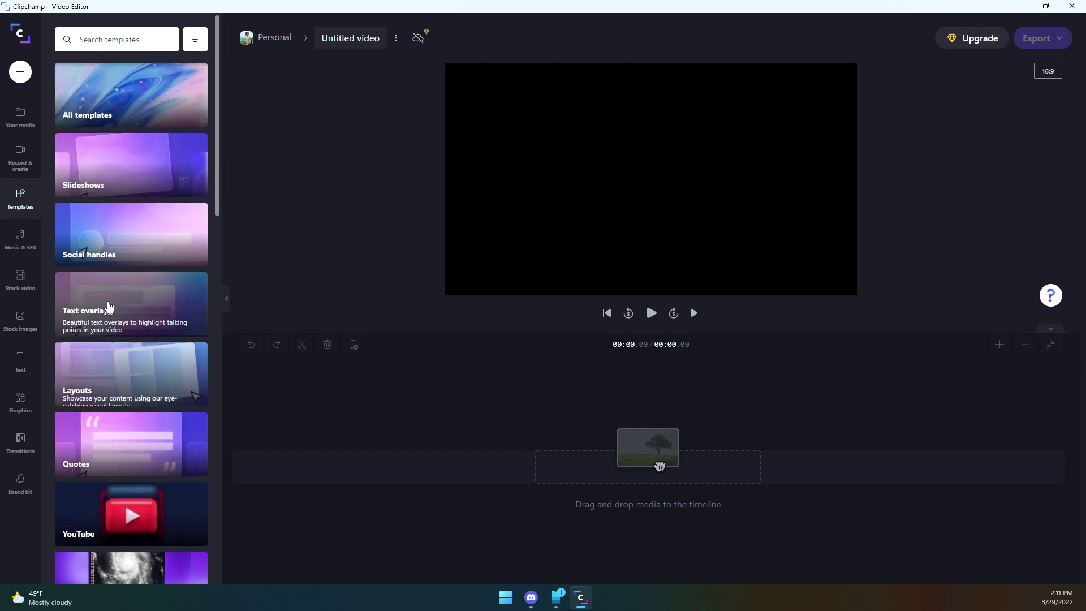
left_click(20, 239)
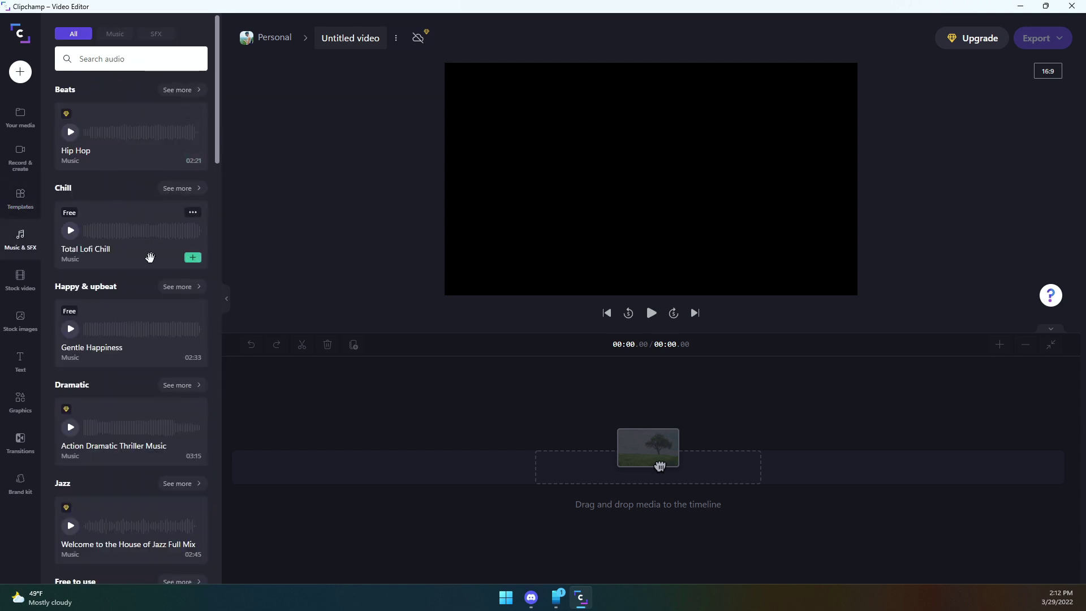
mouse_move(68, 113)
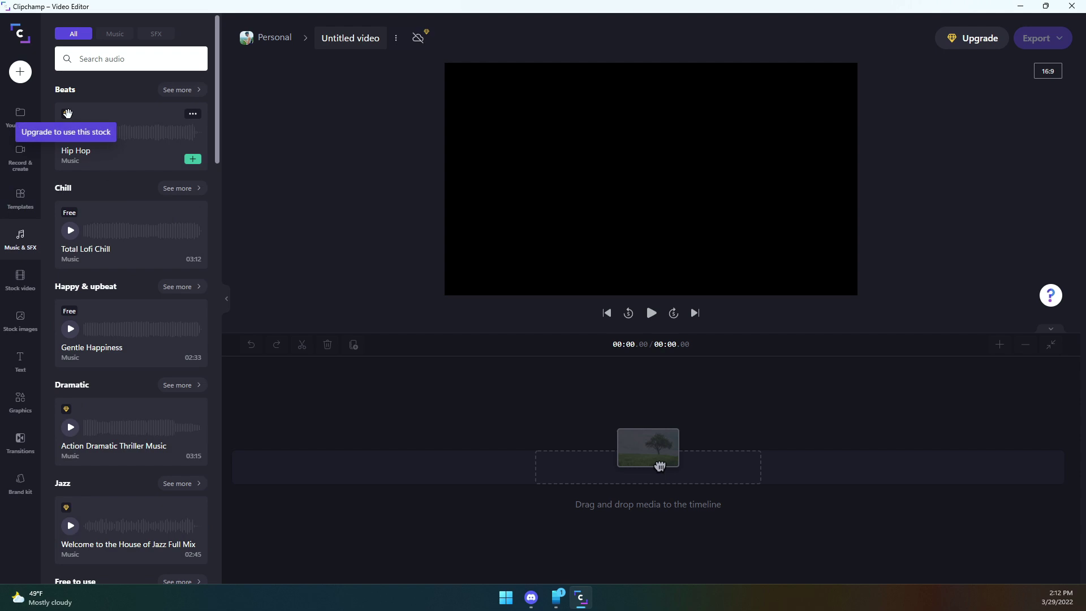
left_click(70, 232)
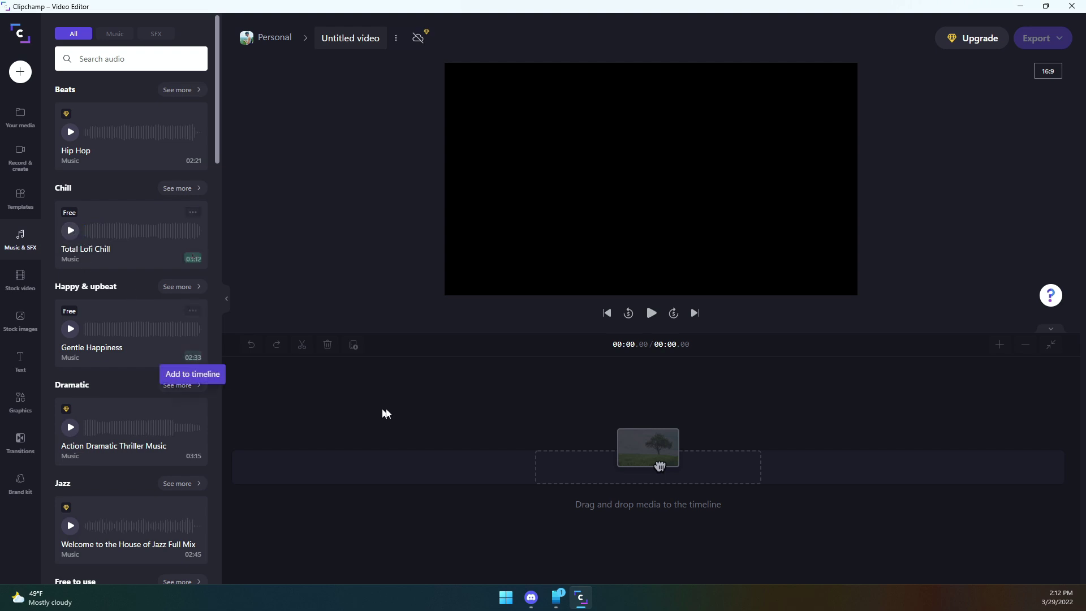
- Preview Subscribe panel 10 in Stock video, then browse stock images and text titles
left_click(33, 275)
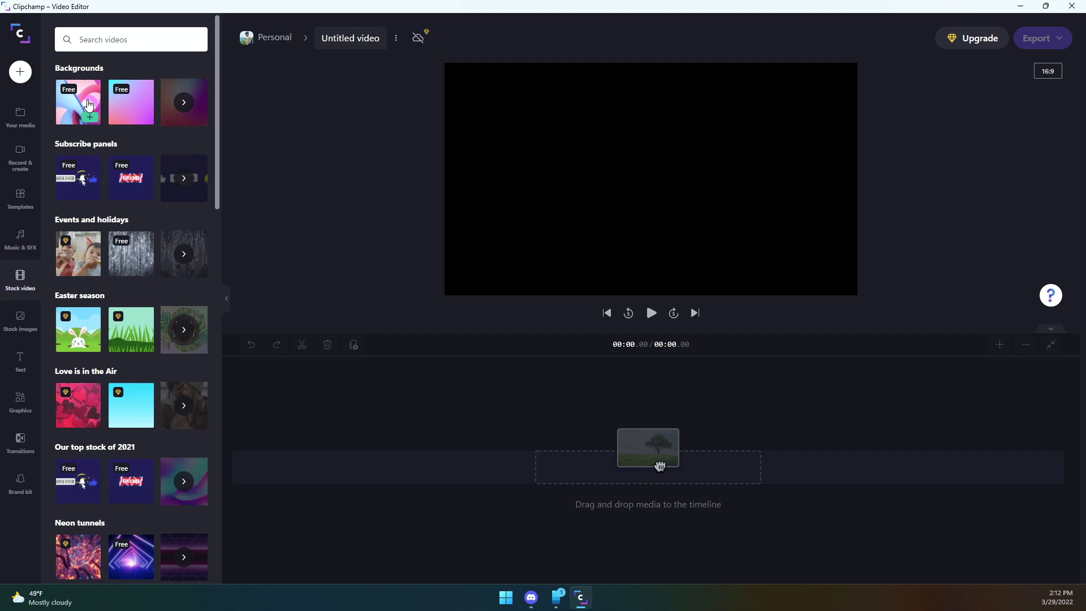
left_click(138, 176)
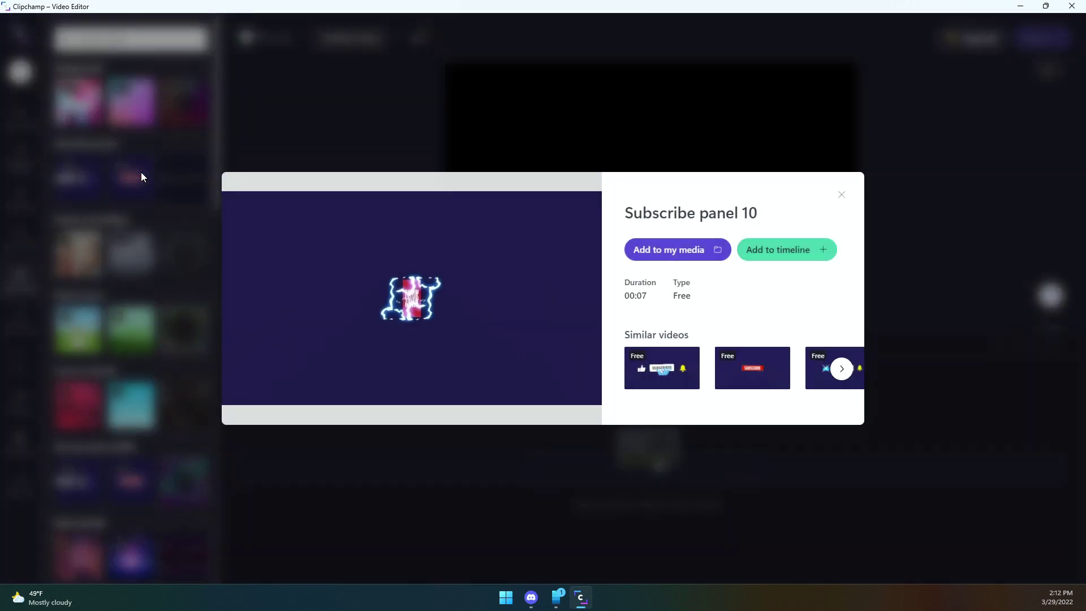
left_click(842, 196)
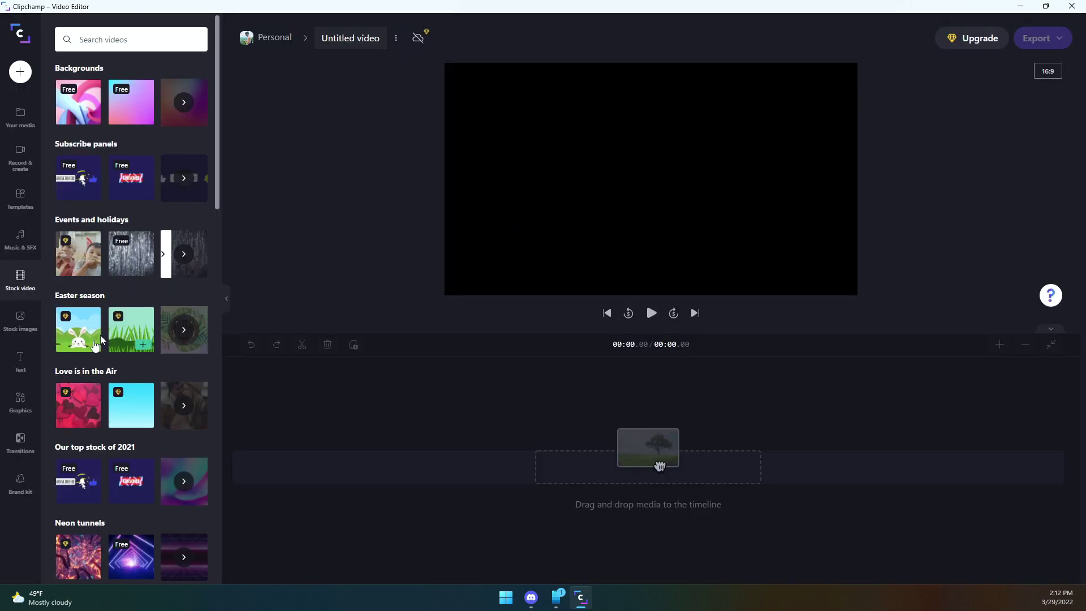
left_click(16, 321)
left_click(18, 362)
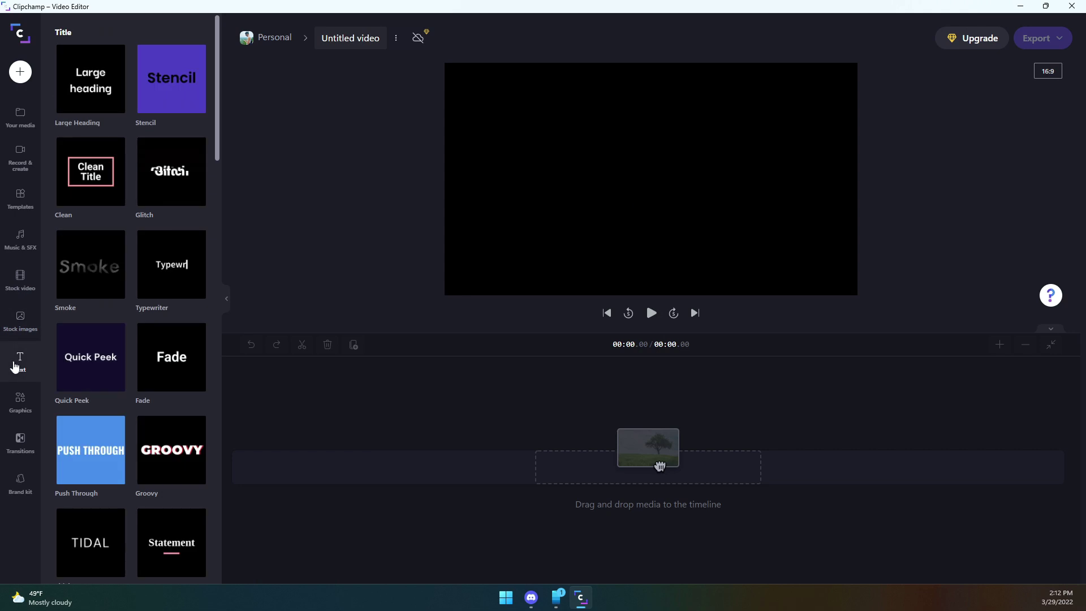
scroll(134, 383, "down", 15)
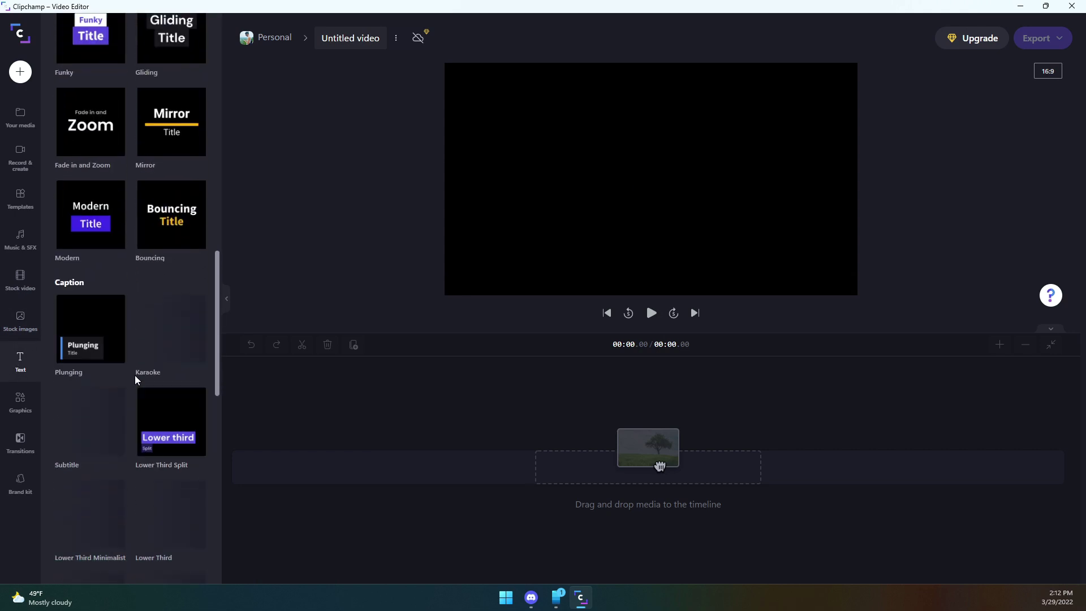
scroll(135, 374, "down", 5)
- Look through Graphics, Transitions and Brand kit, then return to Your media
left_click(21, 402)
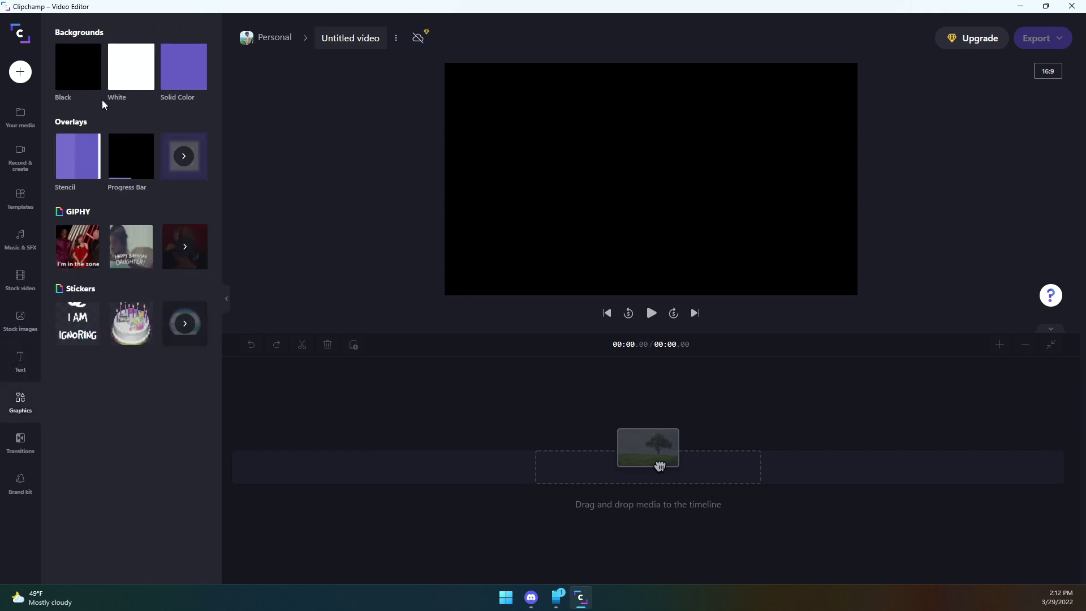
left_click(13, 447)
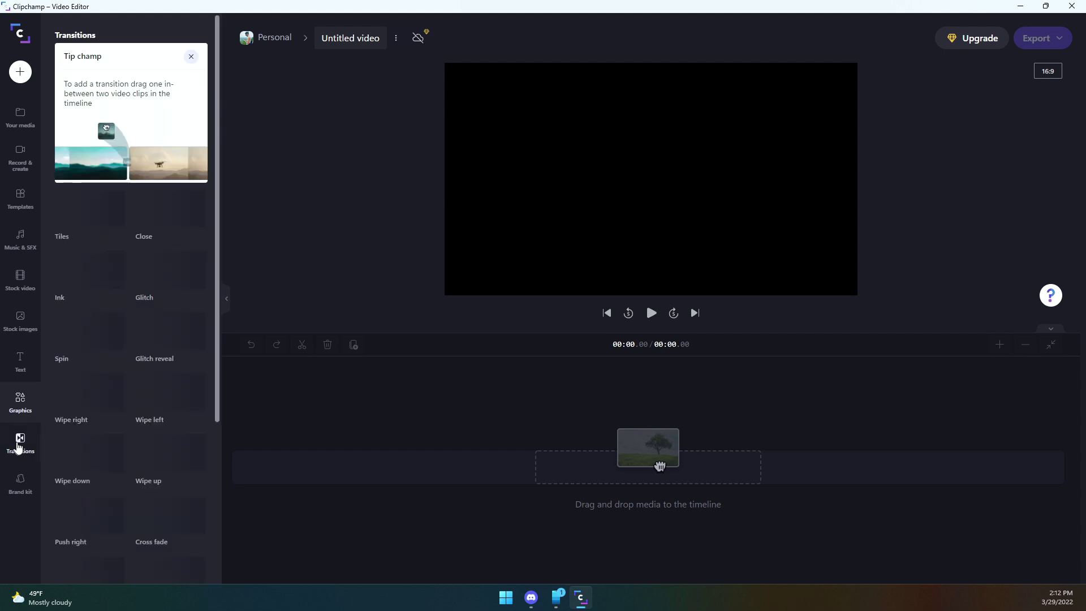
left_click(188, 60)
left_click(20, 486)
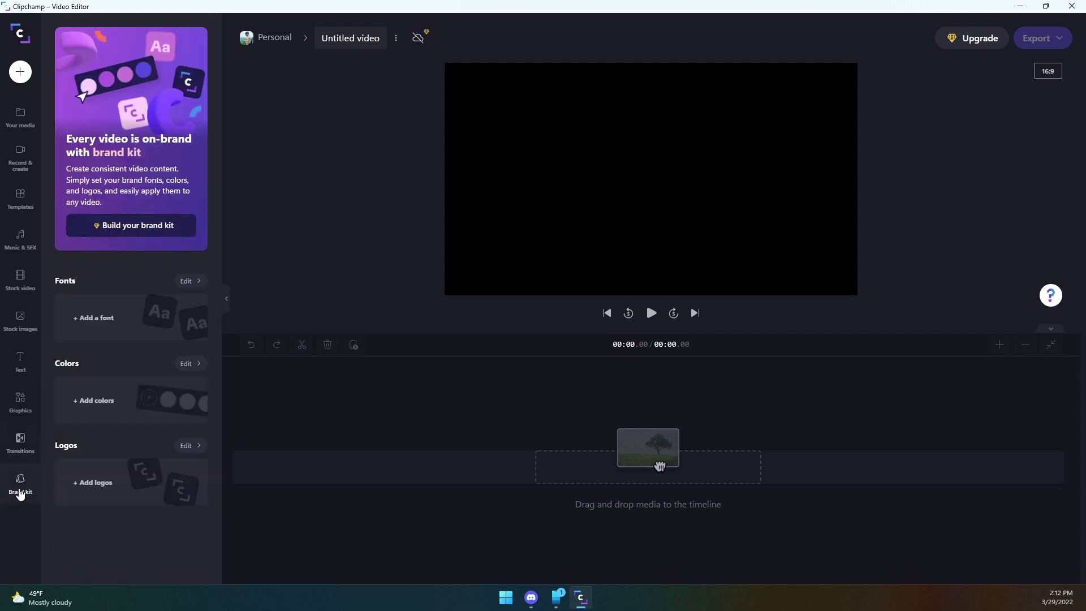
left_click(20, 117)
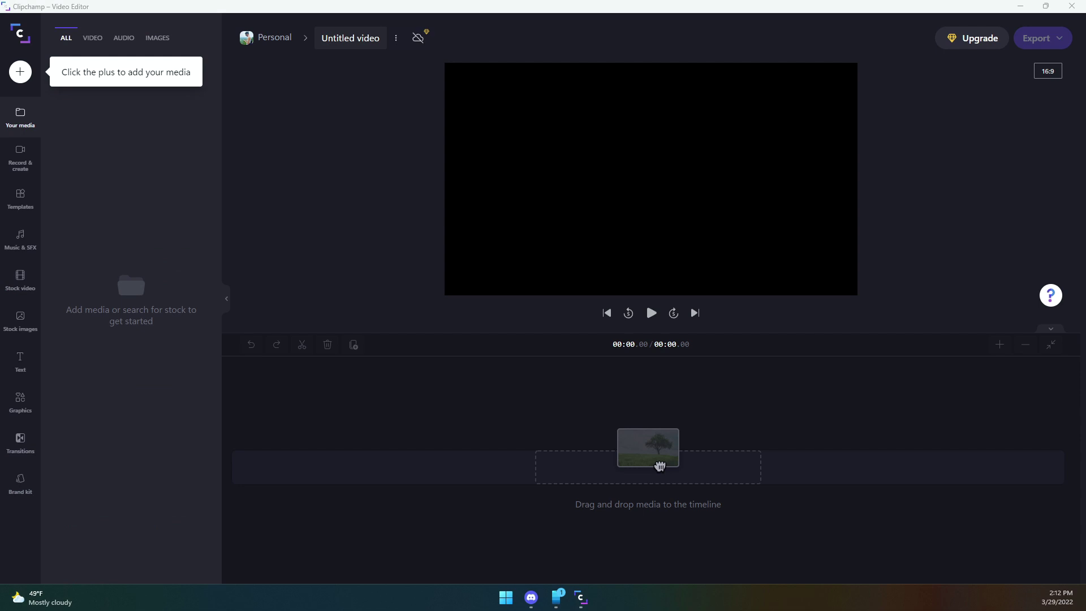
- Drag a file over the media panel to bring up the import drop zone
left_click_drag(128, 259, 56, 243)
- After trying From phone, drag the Call of Duty gameplay file onto the drop zone to import it
left_click(17, 81)
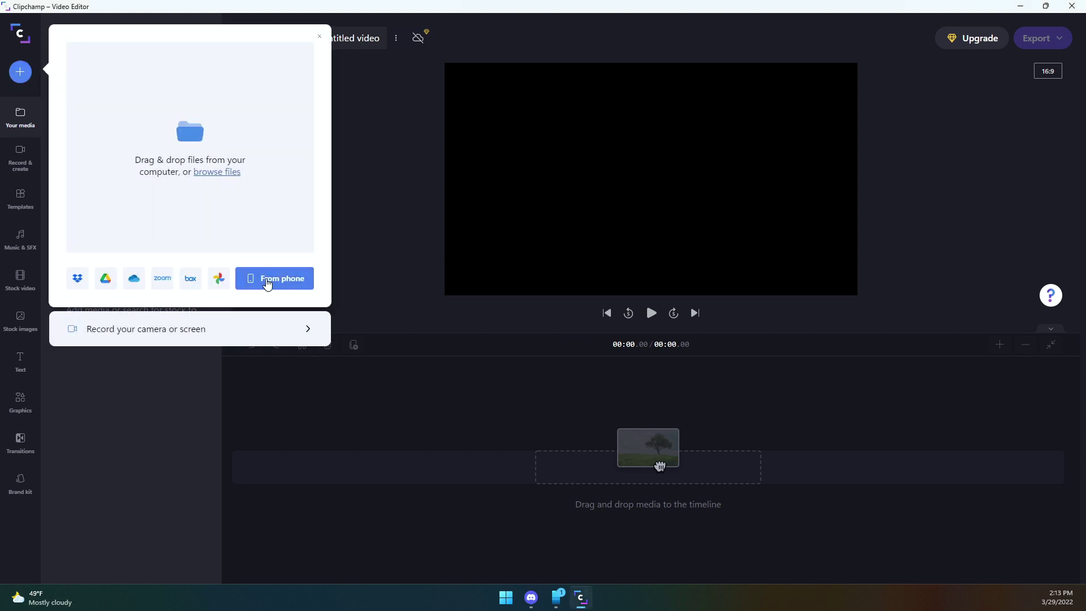
left_click(273, 279)
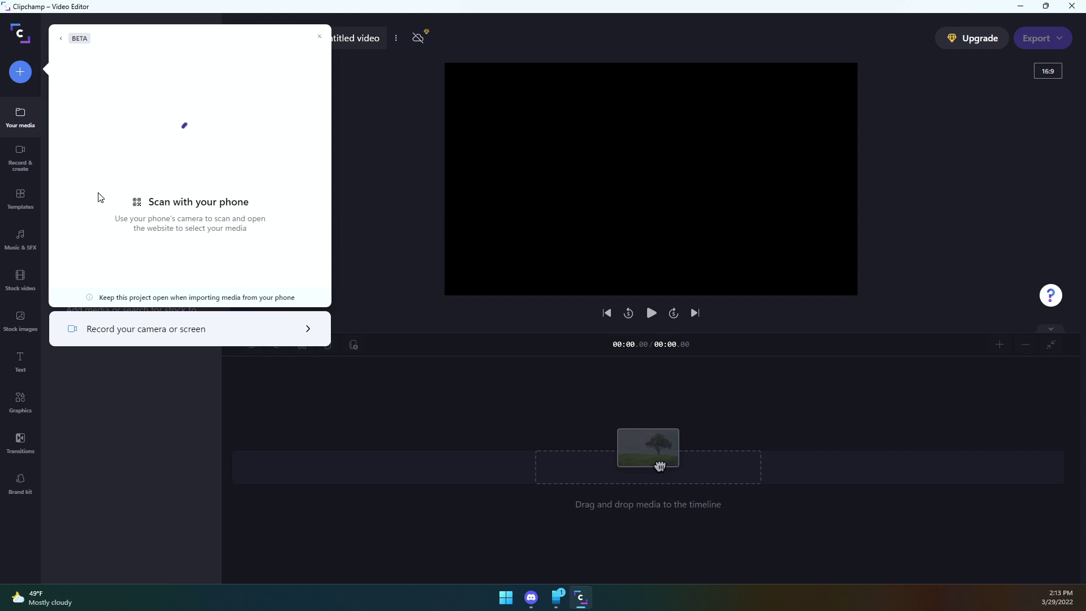
left_click(61, 39)
left_click_drag(49, 73, 186, 170)
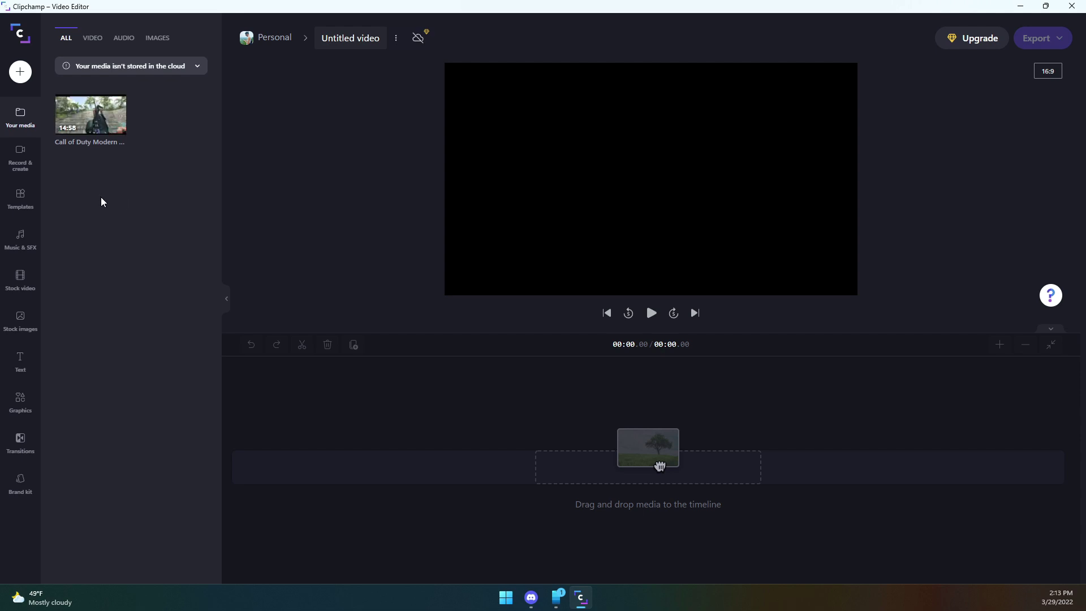
left_click(194, 68)
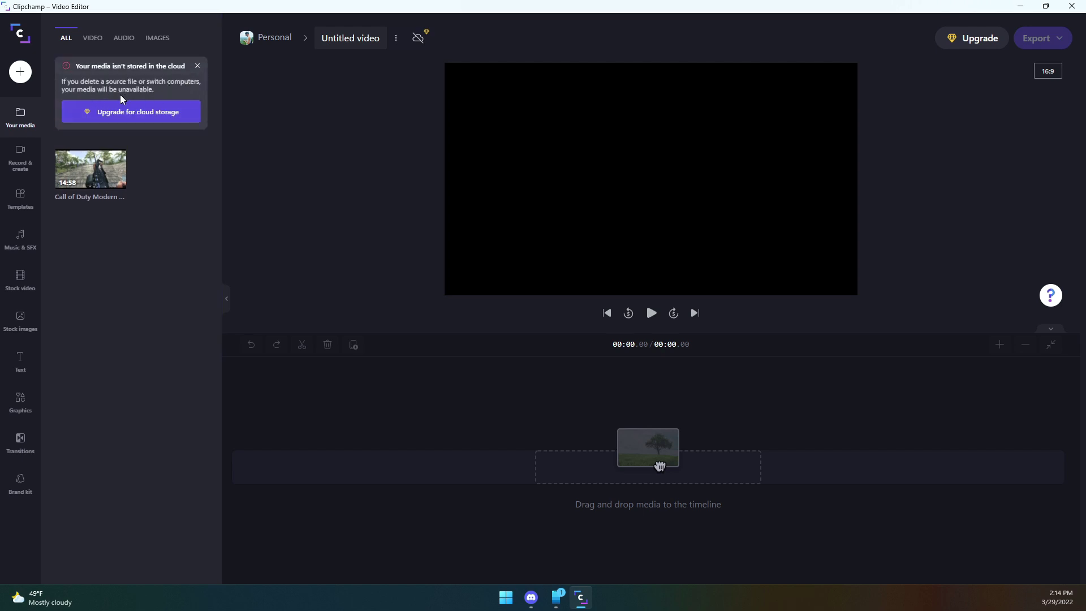
- Drag the 14:58 gameplay recording onto the timeline and zoom in
left_click(198, 66)
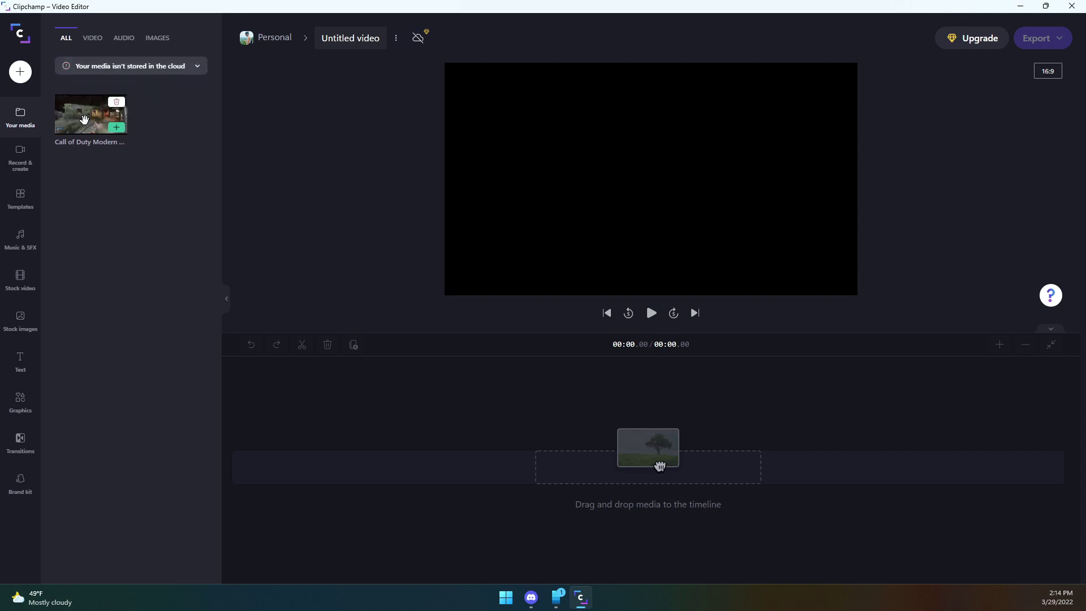
left_click_drag(85, 119, 306, 485)
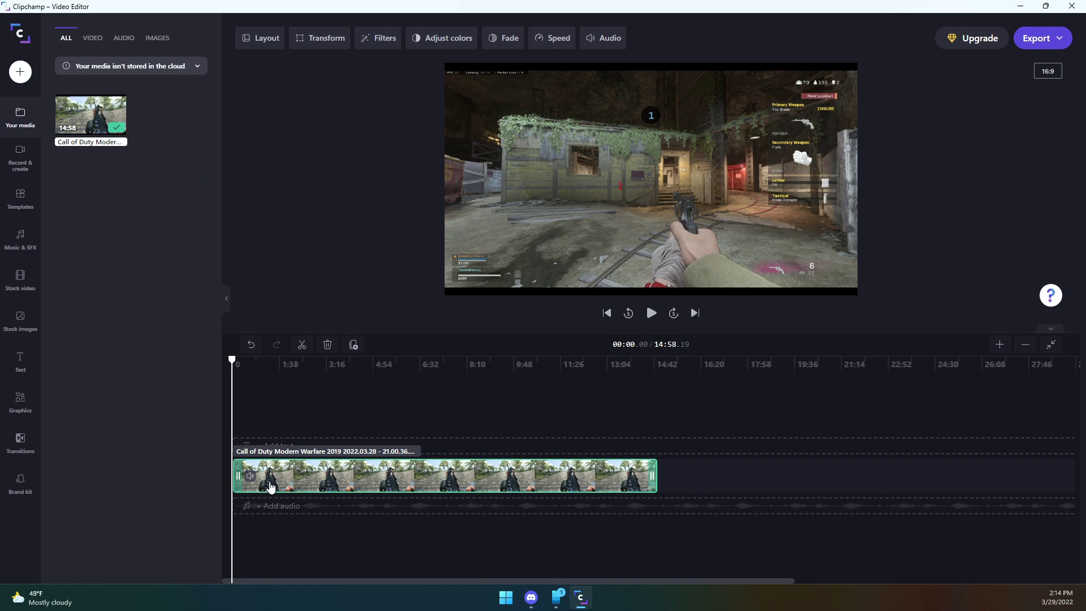
scroll(270, 486, "up", 3)
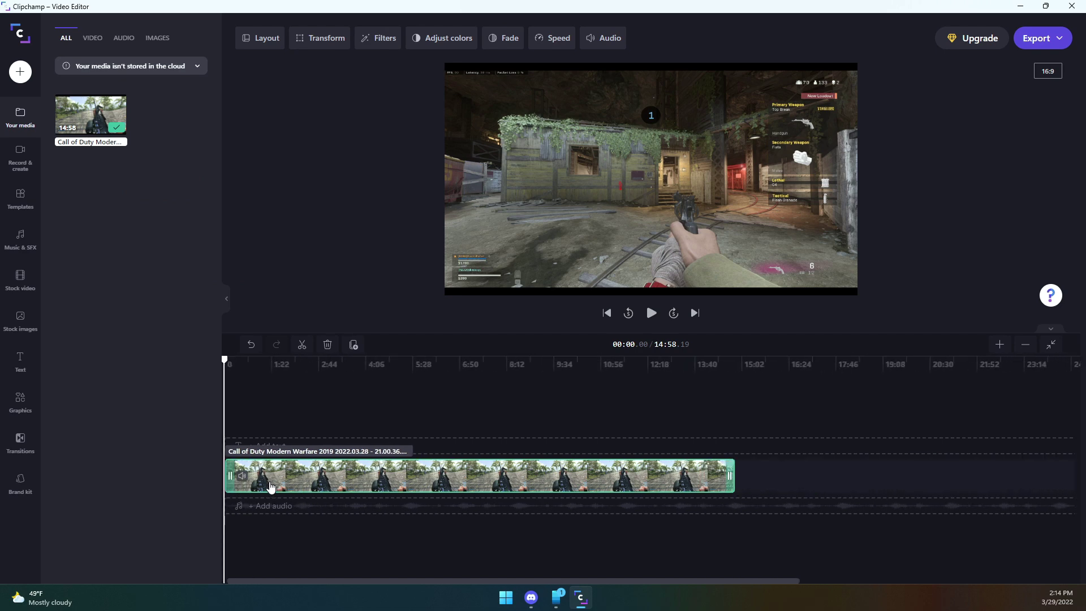
scroll(271, 486, "up", 5)
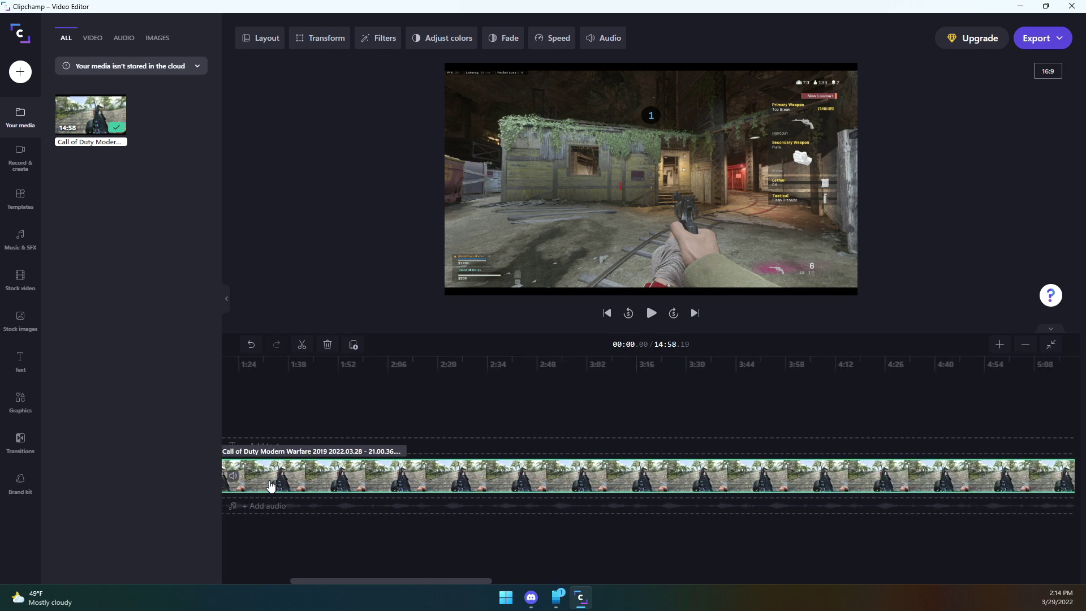
- Scrub the recording, split it at the playhead, and play from about 06:09 to find cut points
left_click_drag(322, 444, 790, 451)
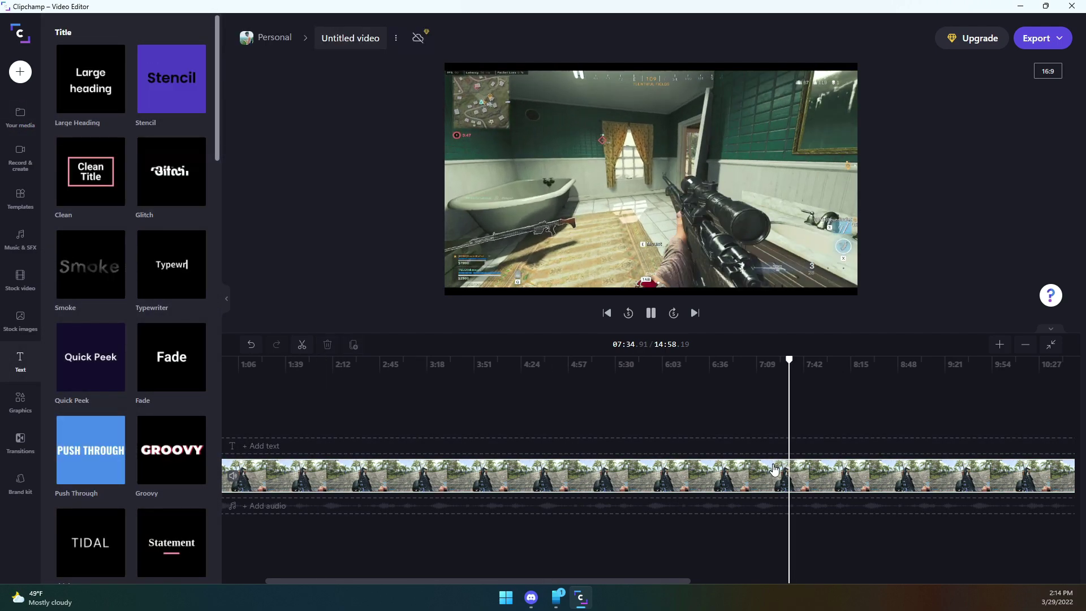
left_click(724, 475)
key("s")
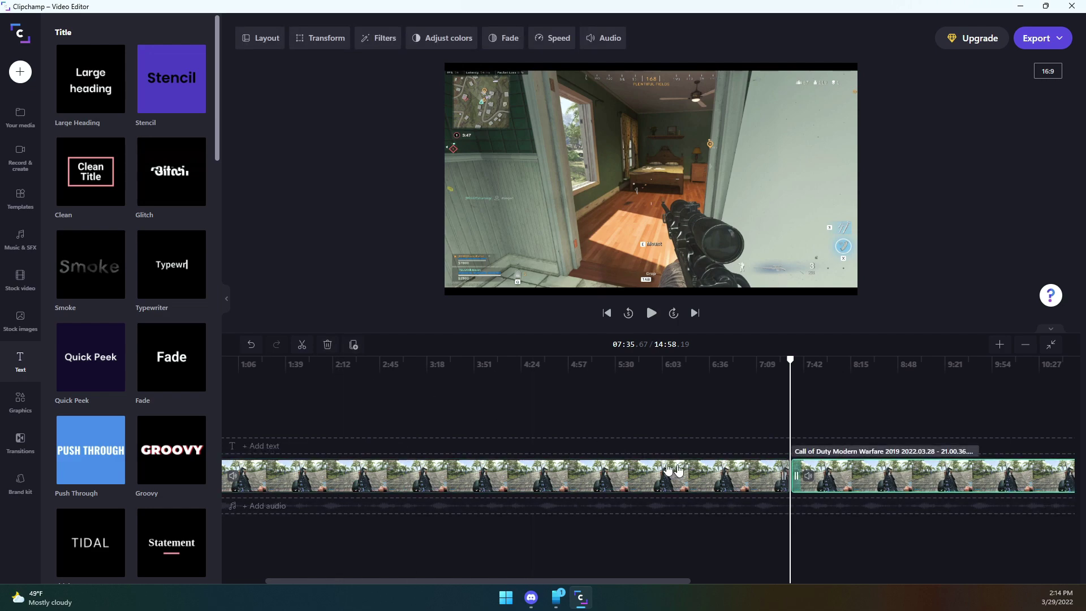
left_click(669, 362)
key("space")
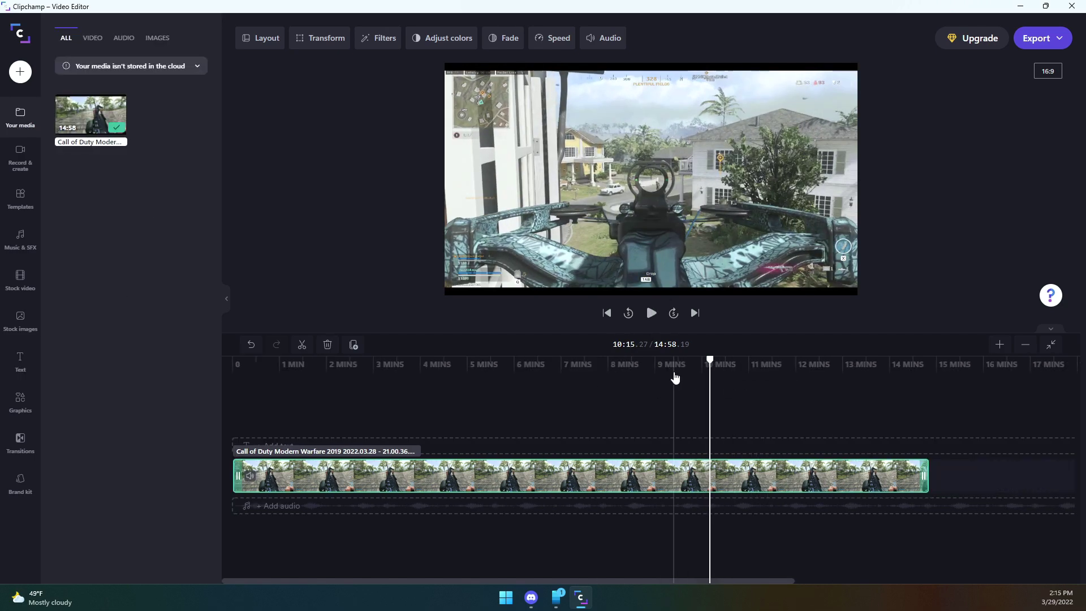
left_click(704, 359)
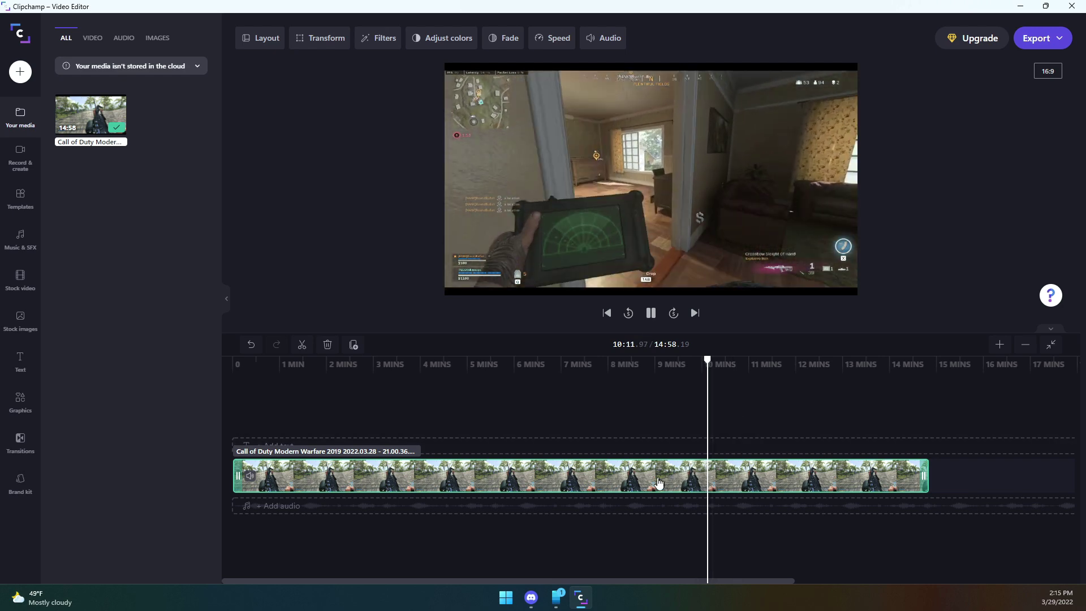
- Split at about 10:11, delete the earlier footage, and move the remainder to the timeline start
key("s")
key("Delete")
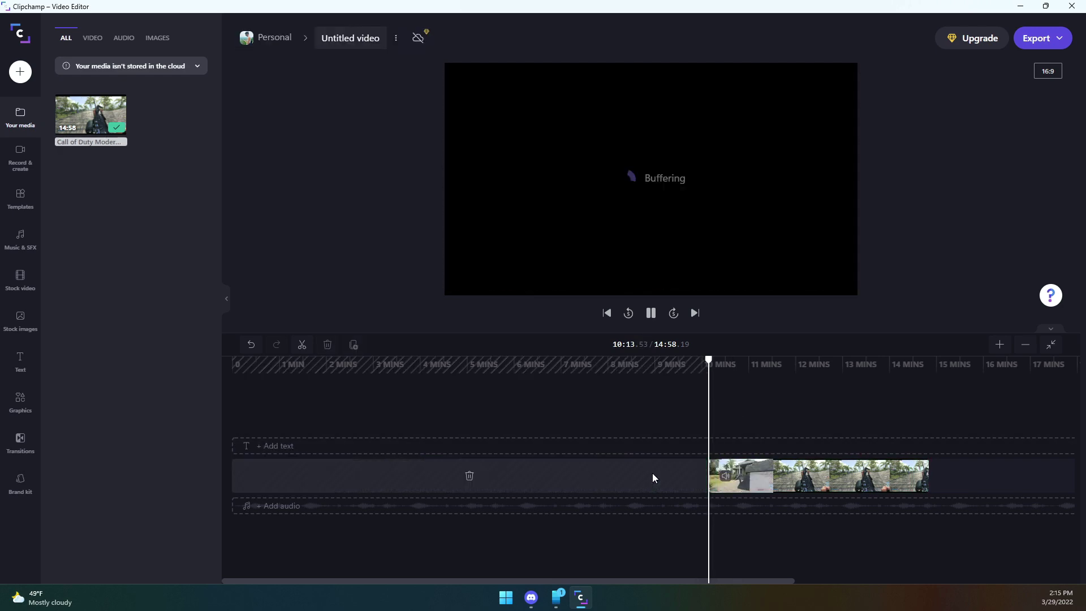
key("space")
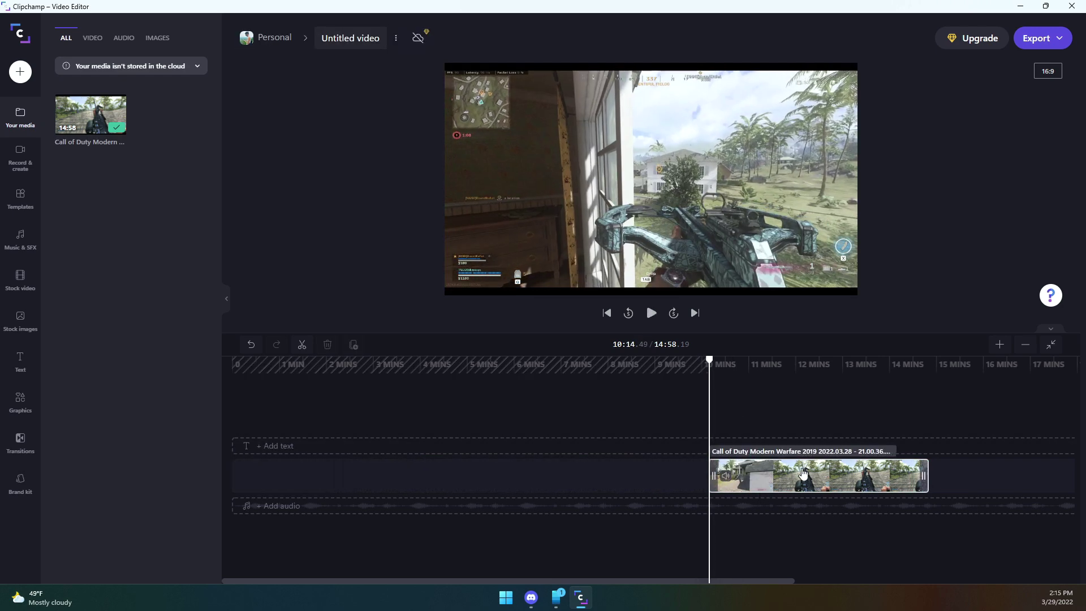
left_click_drag(728, 473, 320, 470)
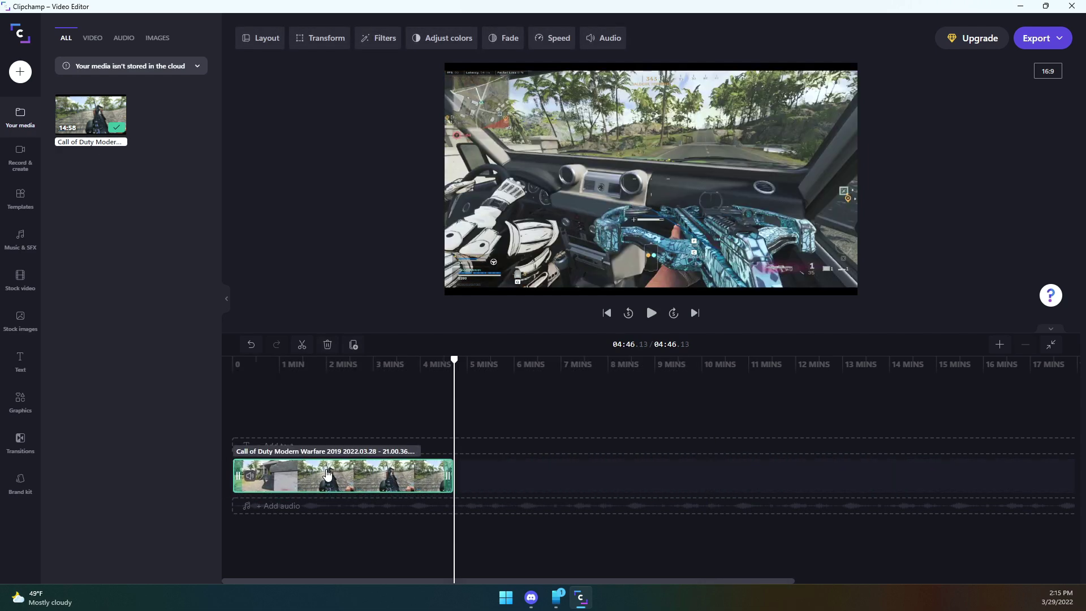
left_click_drag(256, 361, 233, 362)
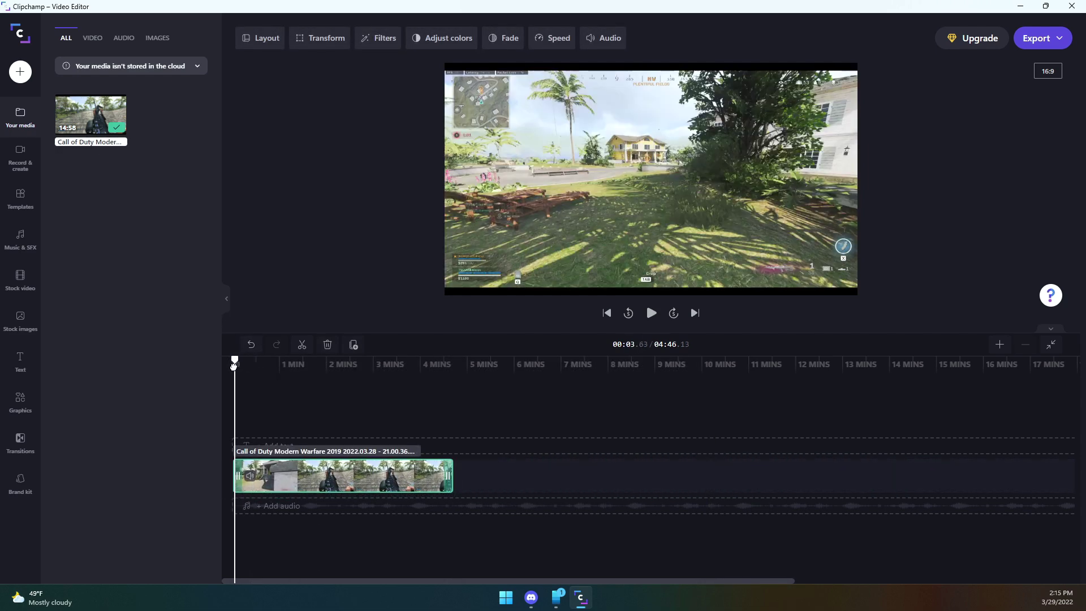
key("space")
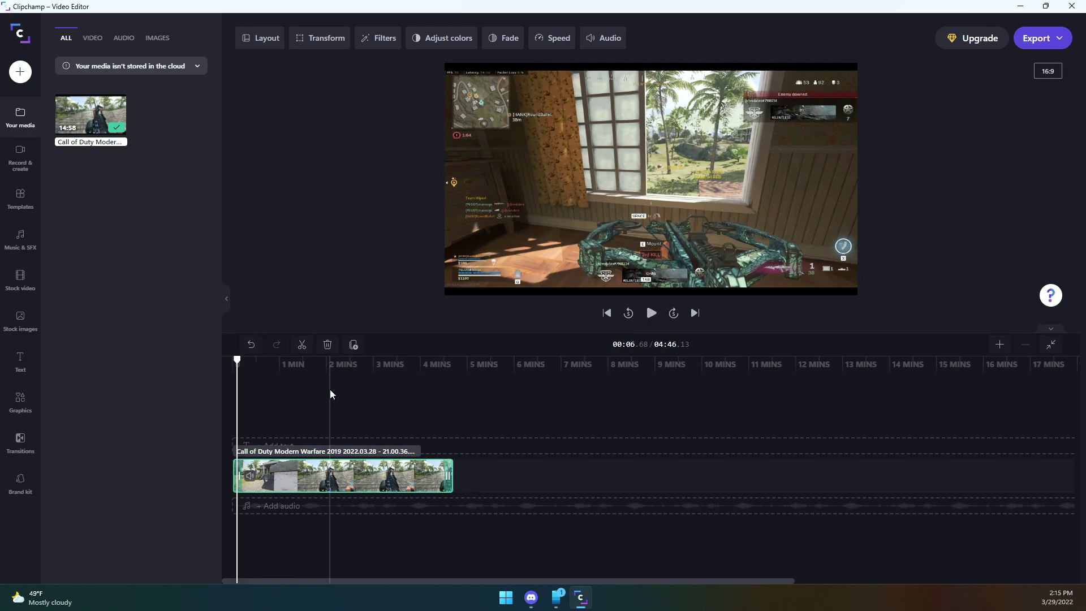
key("space")
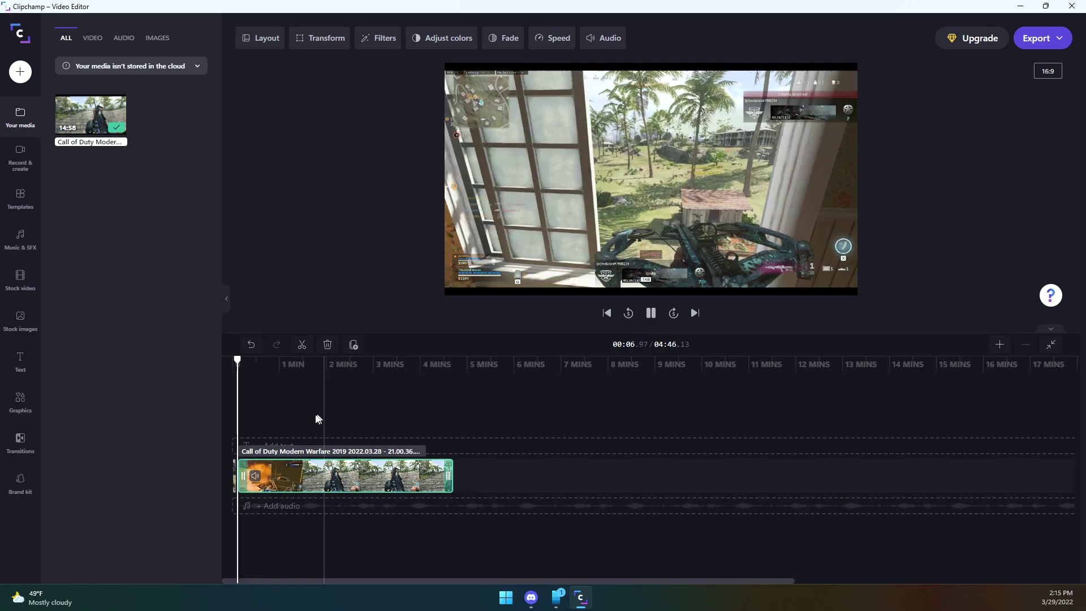
- Split again near the start, delete that section and close the gap, leaving 04:21.81
scroll(259, 375, "up", 5)
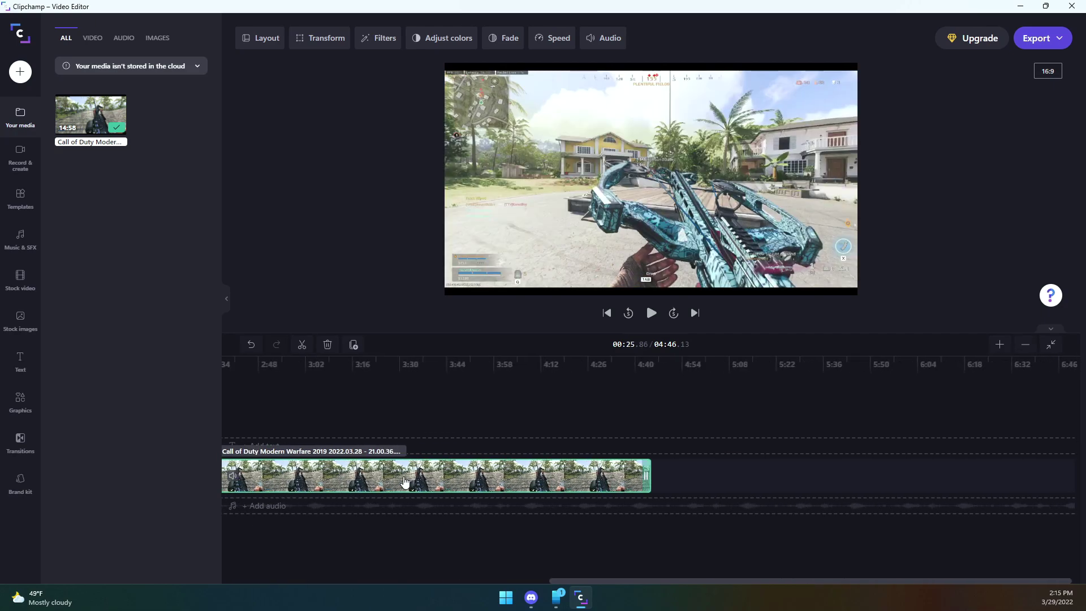
left_click_drag(614, 585, 255, 565)
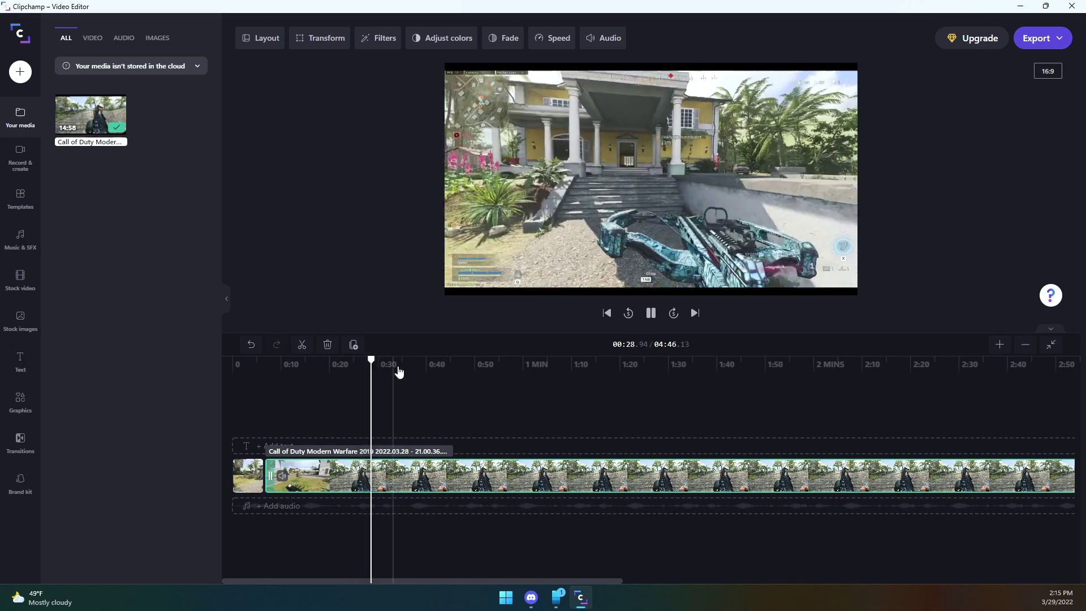
key("s")
left_click(359, 478)
key("Delete")
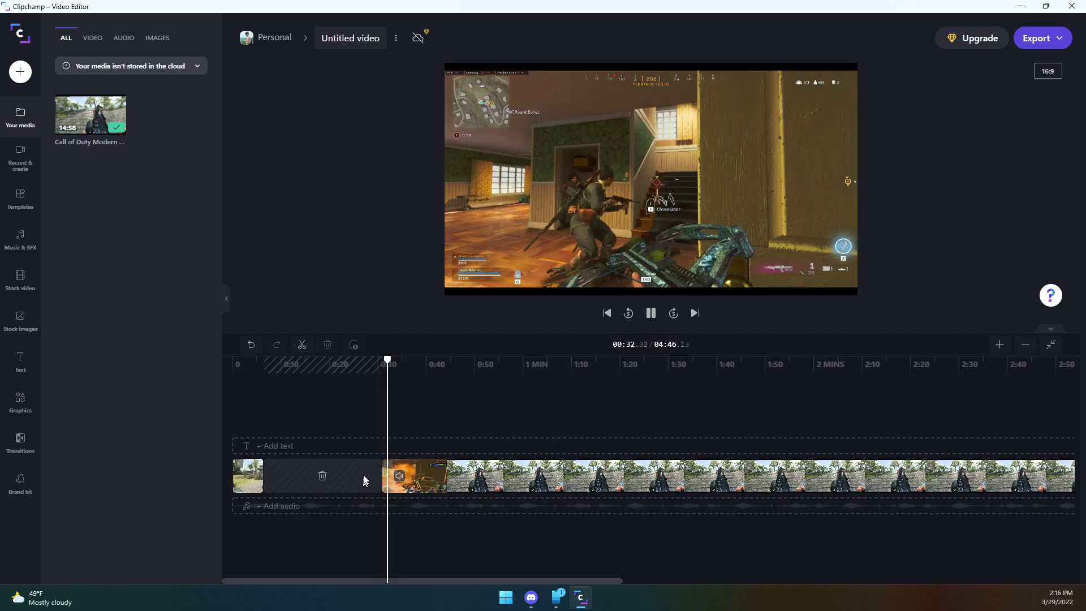
left_click(323, 479)
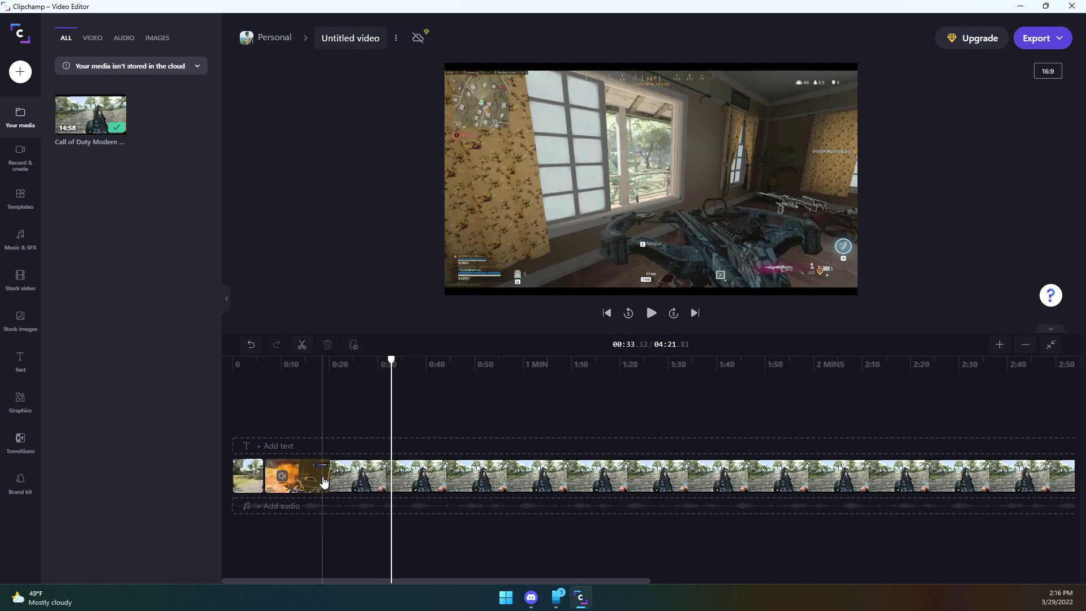
- Split the clip at 2:08, delete the long middle stretch, and close the gap
left_click(267, 365)
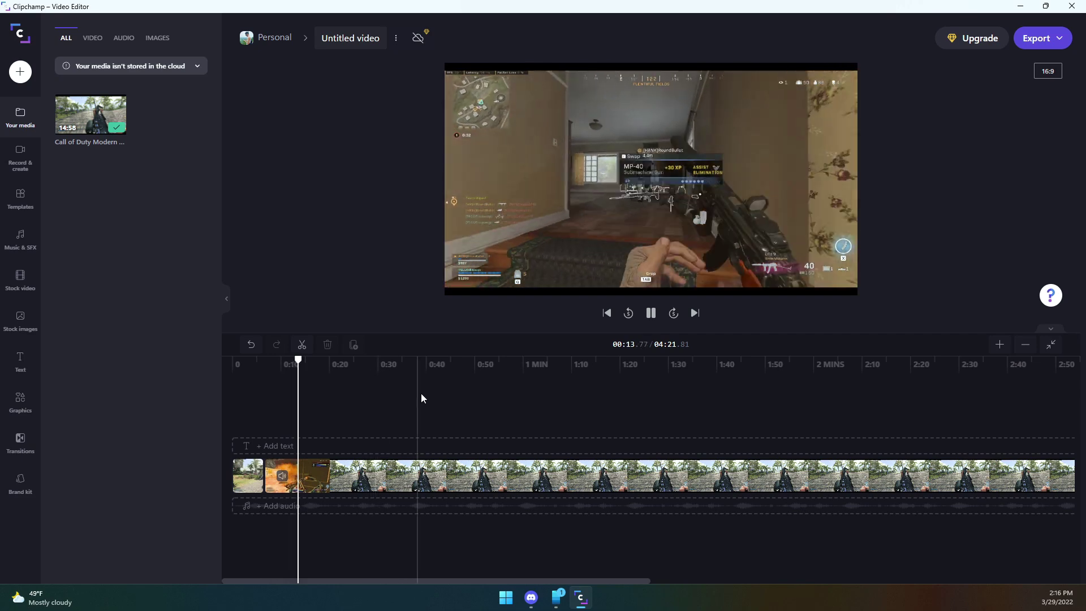
key("space")
left_click(353, 490)
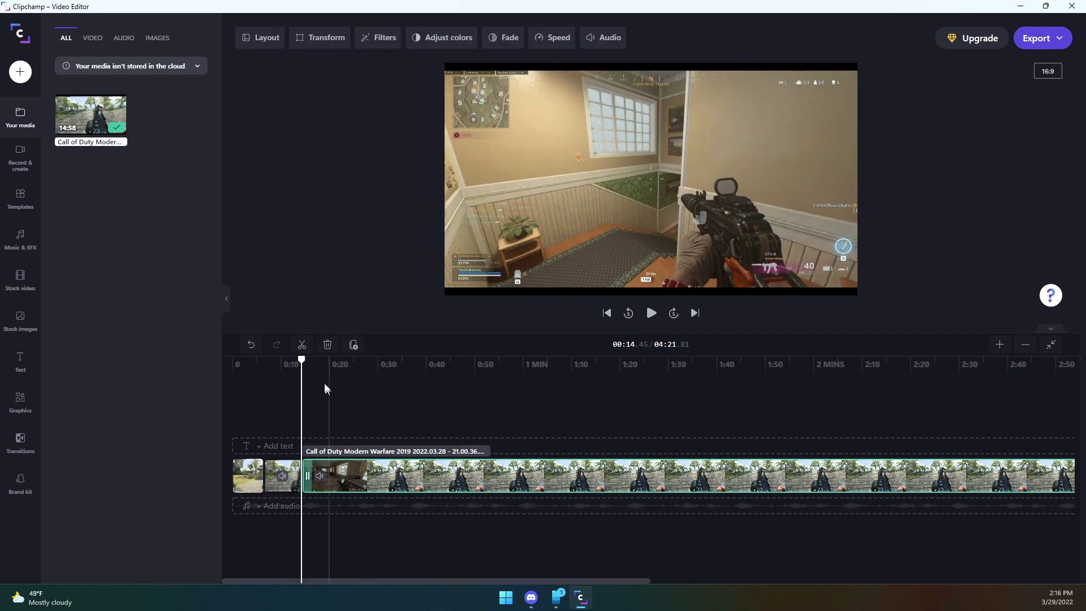
left_click_drag(302, 358, 698, 358)
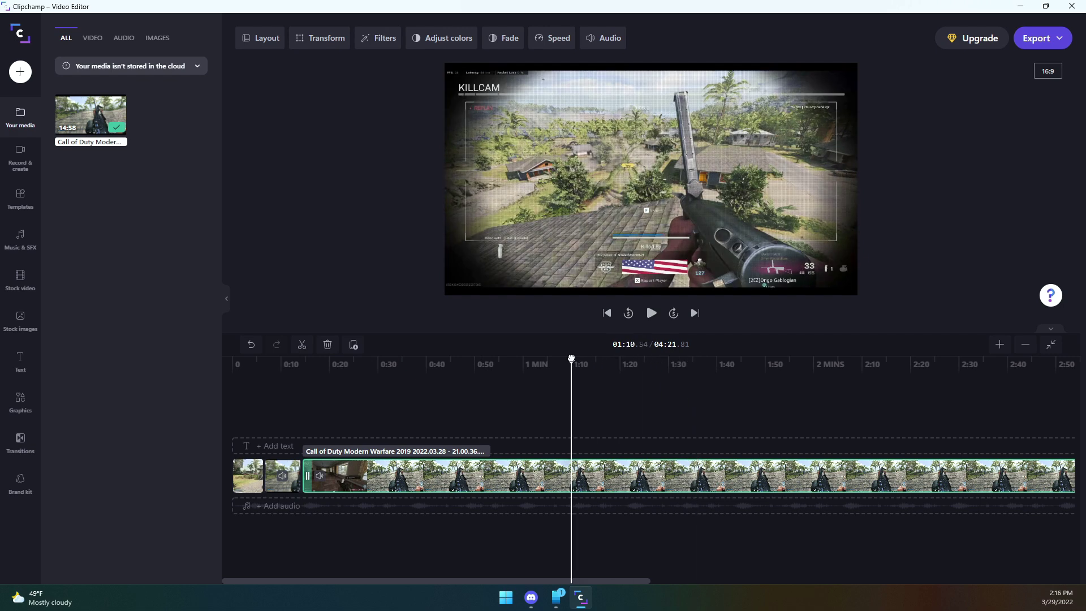
left_click_drag(572, 358, 849, 349)
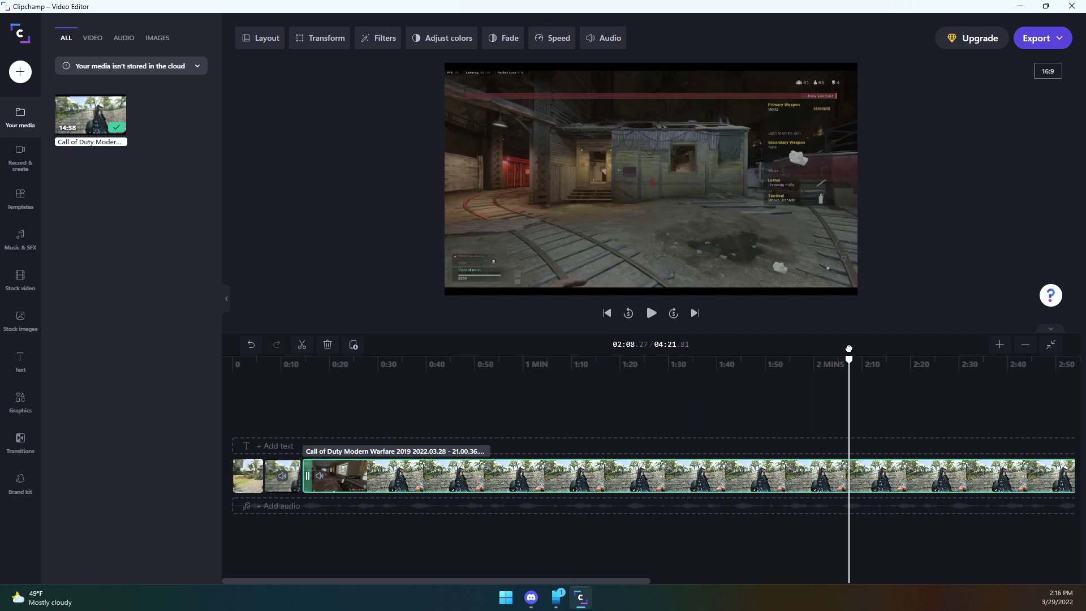
key("s")
left_click(803, 474)
key("Delete")
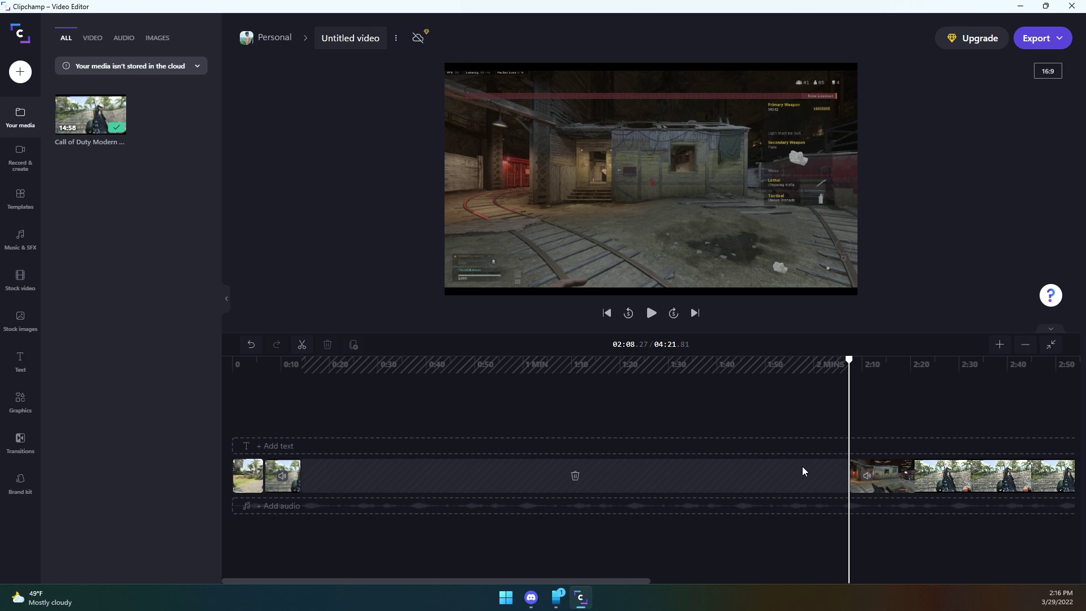
left_click(576, 475)
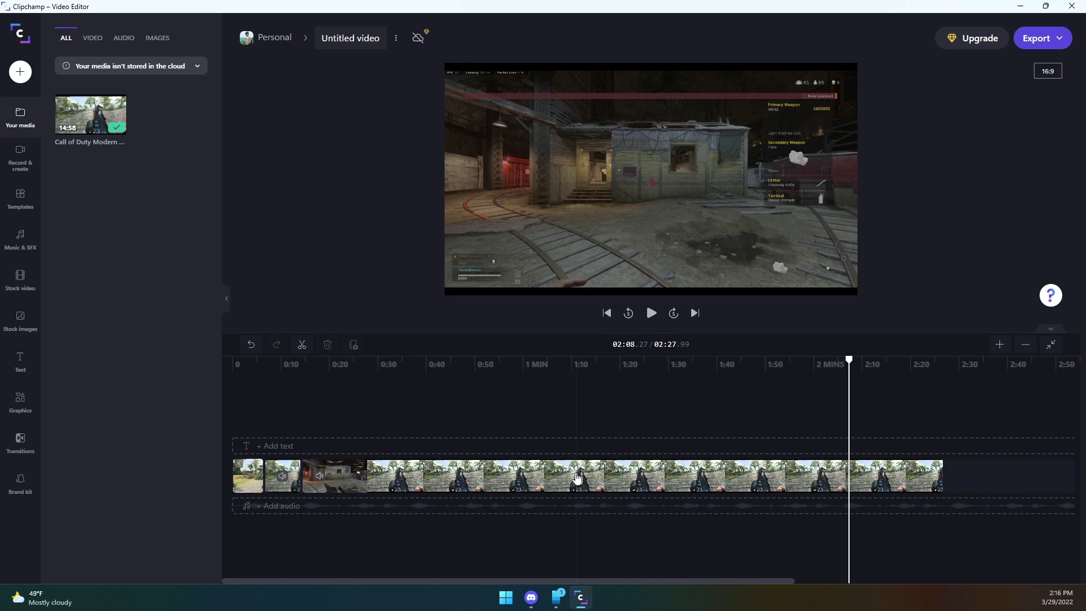
- Split at the 35-second mark and delete the tail, leaving a 00:35.27 clip
left_click_drag(328, 360, 401, 366)
key("s")
left_click(468, 482)
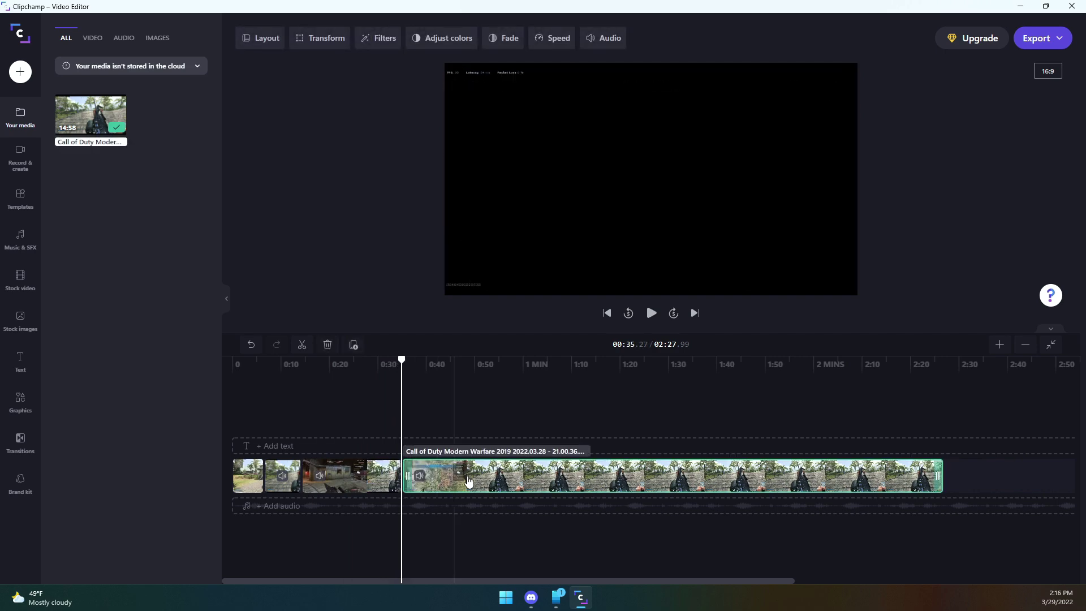
key("Delete")
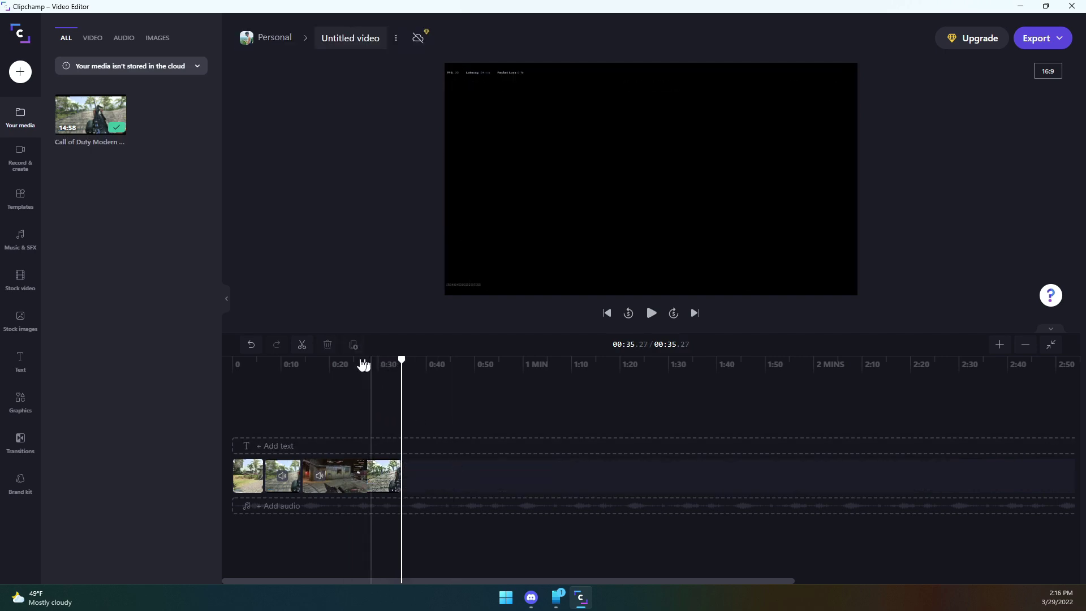
- Place the red Subscribe panel 01 overlay on a track above the gameplay
left_click(306, 362)
key("space")
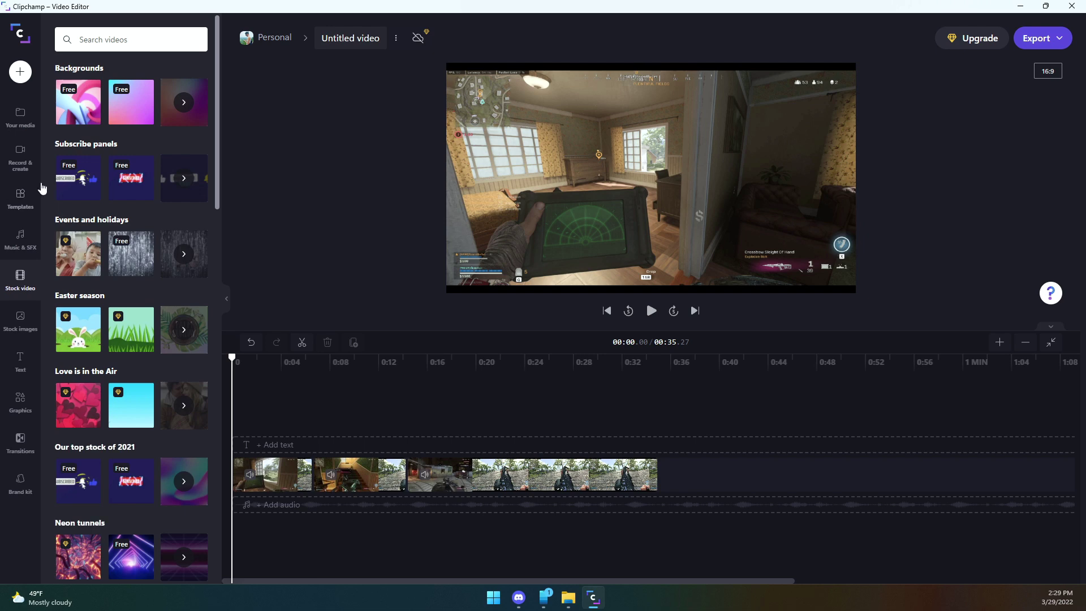
left_click(181, 180)
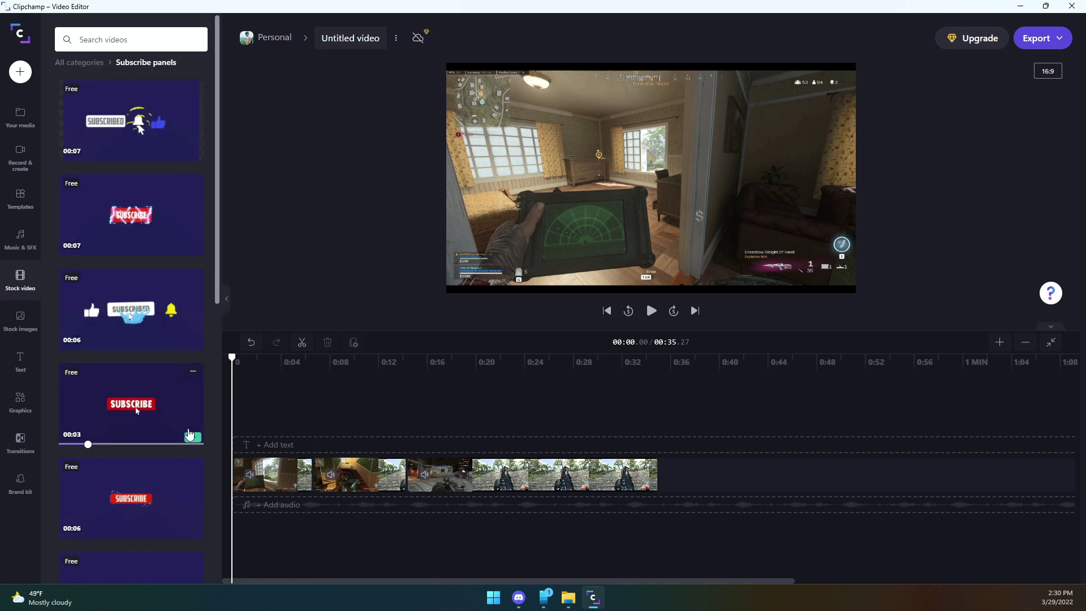
left_click_drag(189, 425, 331, 452)
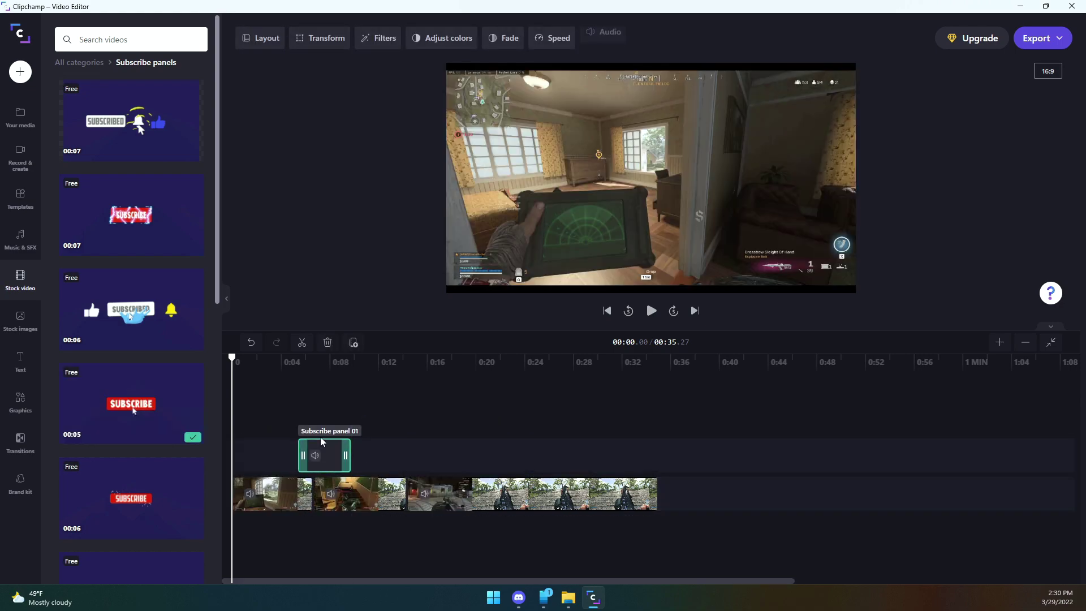
- Move the SUBSCRIBE overlay lower right in the preview and play back to check it
key("space")
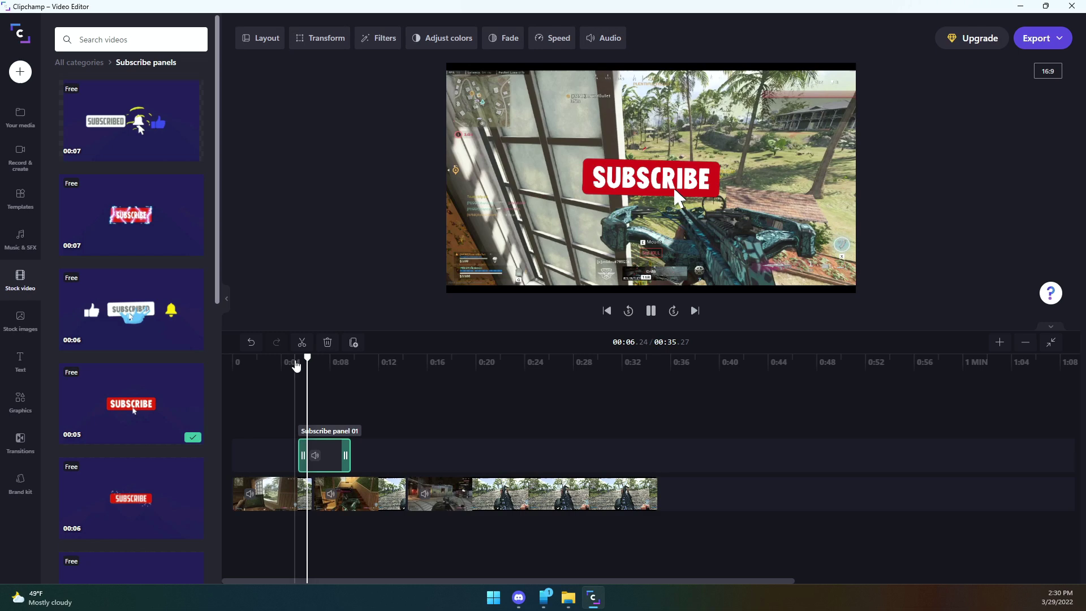
left_click(636, 183)
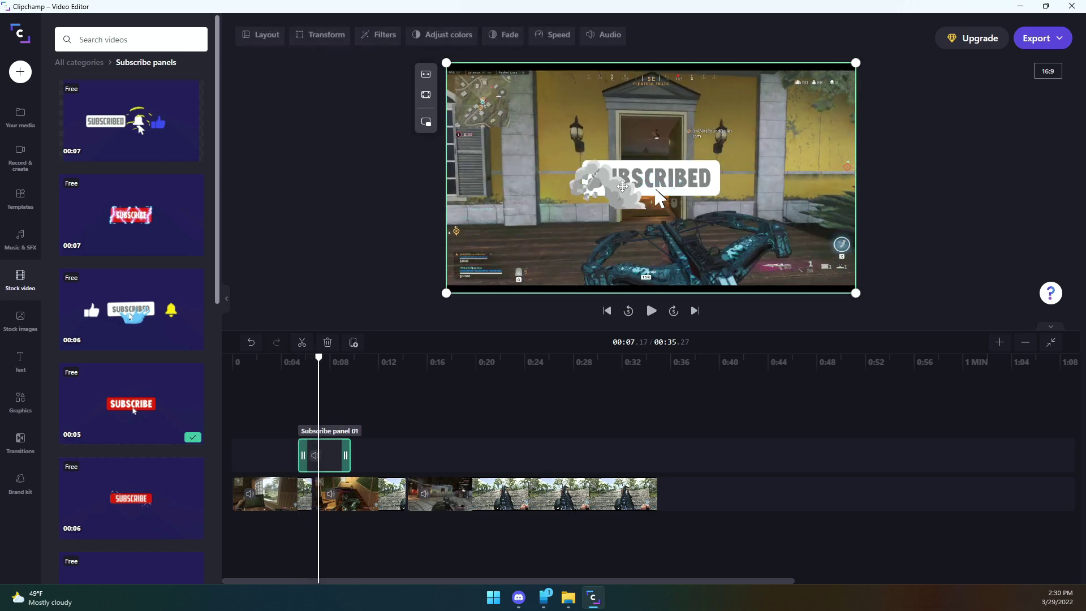
mouse_move(635, 183)
left_mouse_down()
mouse_move(648, 200)
mouse_move(757, 253)
mouse_move(737, 124)
mouse_move(490, 233)
mouse_move(757, 255)
mouse_move(746, 243)
left_mouse_up()
key("space")
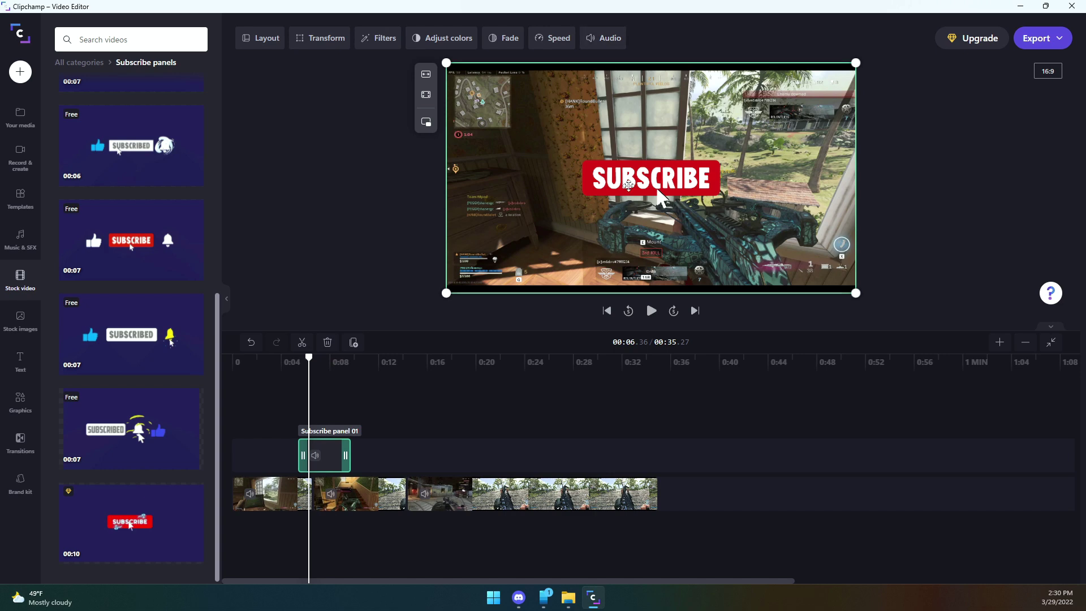
mouse_move(177, 273)
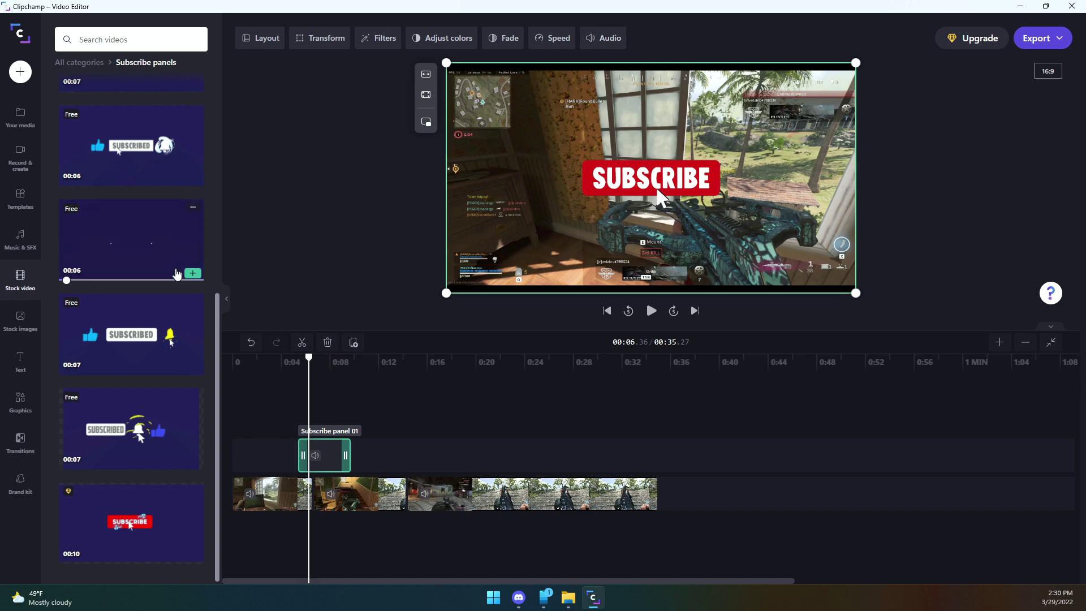
scroll(173, 317, "up", 5)
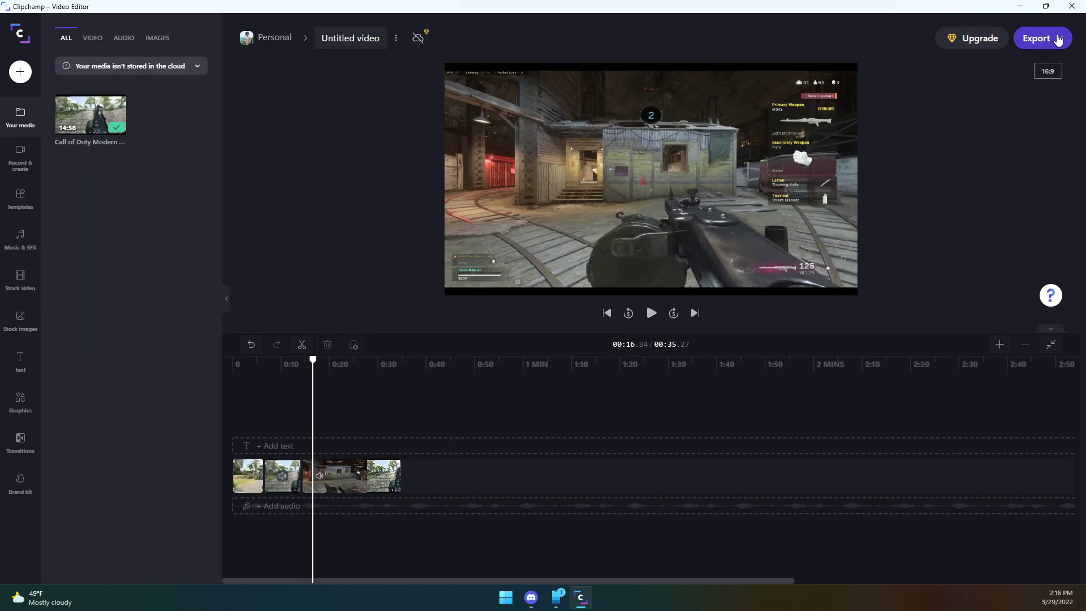
- Export the Untitled video at 1080p quality and let the export progress
left_click(1058, 39)
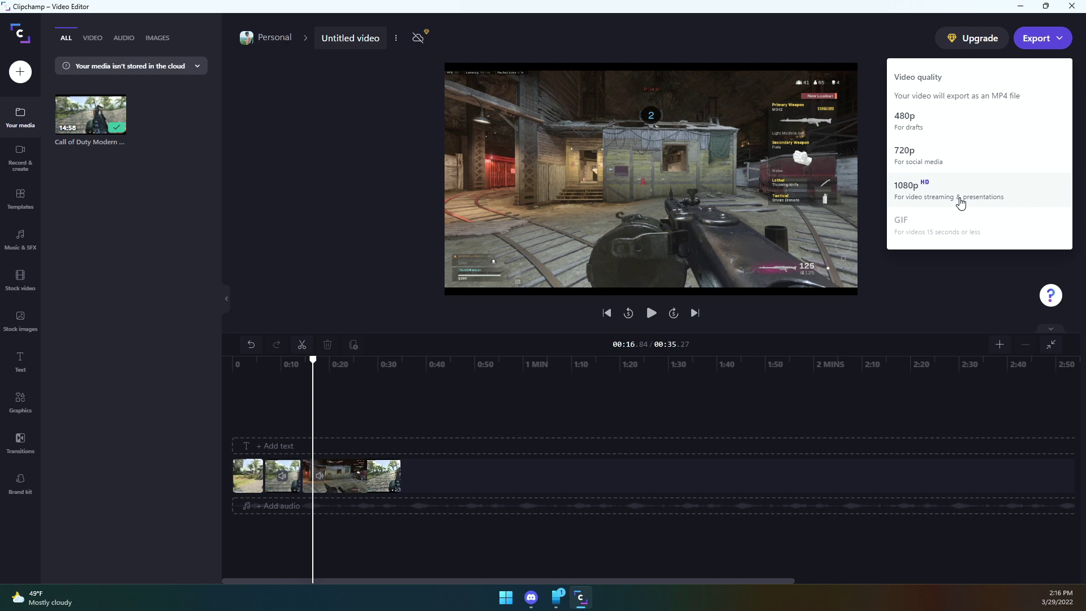
left_click(960, 196)
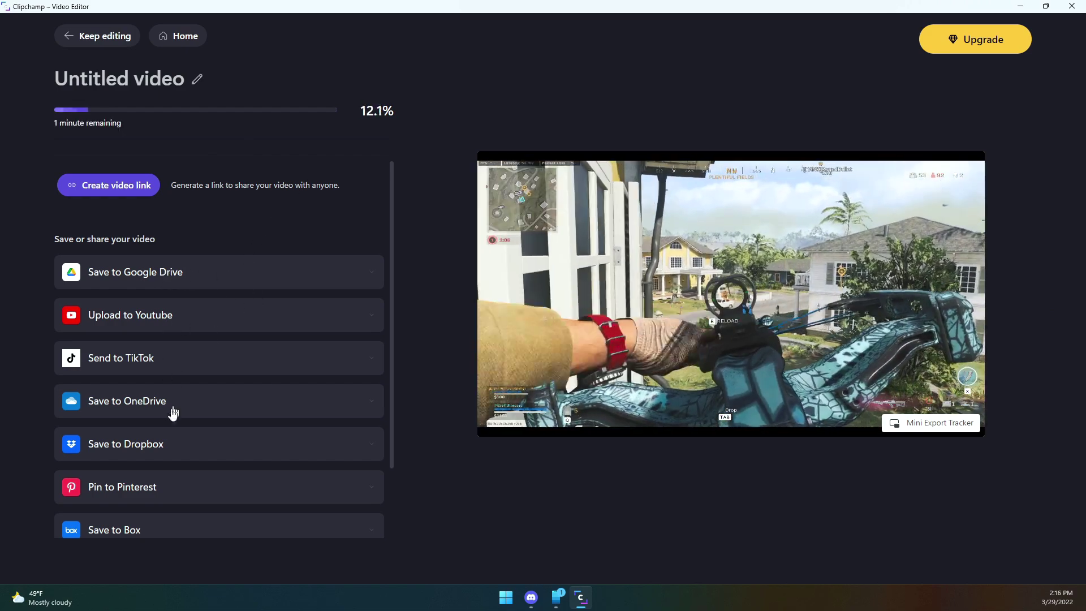
scroll(175, 455, "down", 2)
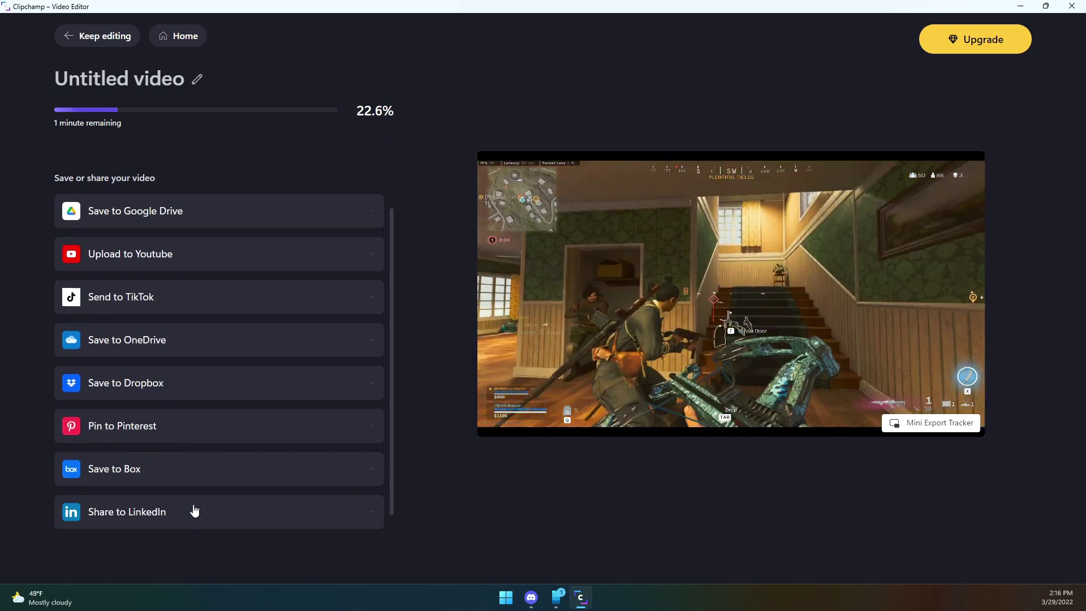
scroll(190, 500, "up", 2)
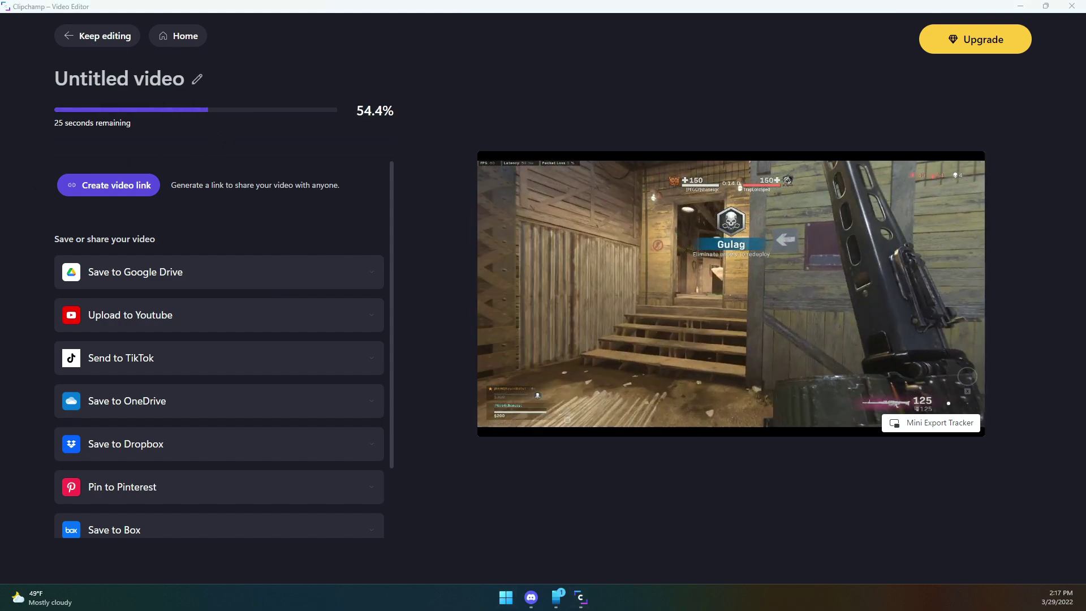
key("ctrl+shift+Escape")
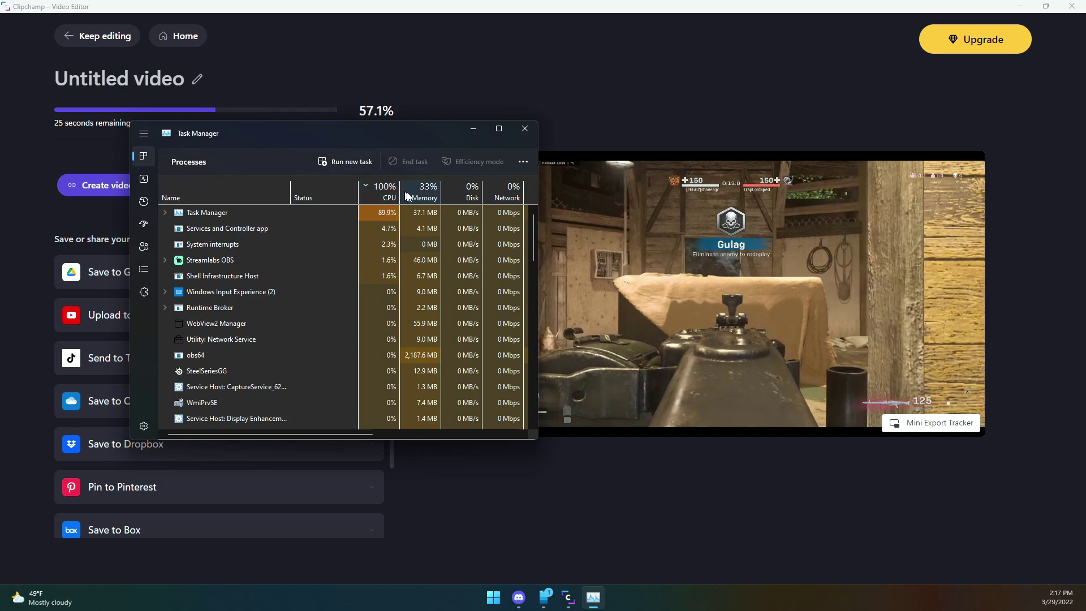
left_click(353, 228)
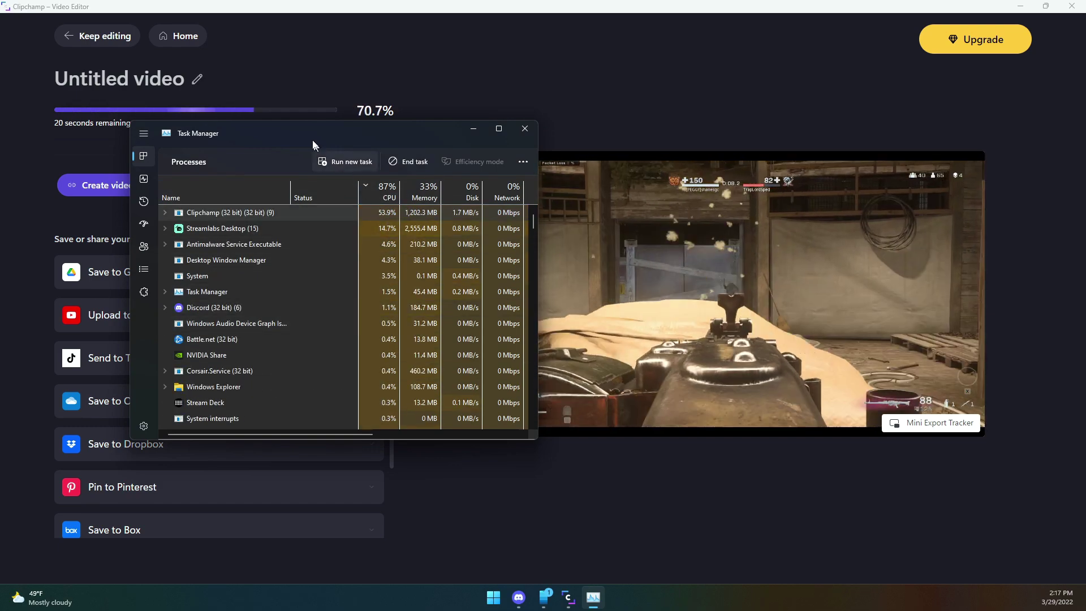
left_click(143, 181)
left_click(257, 430)
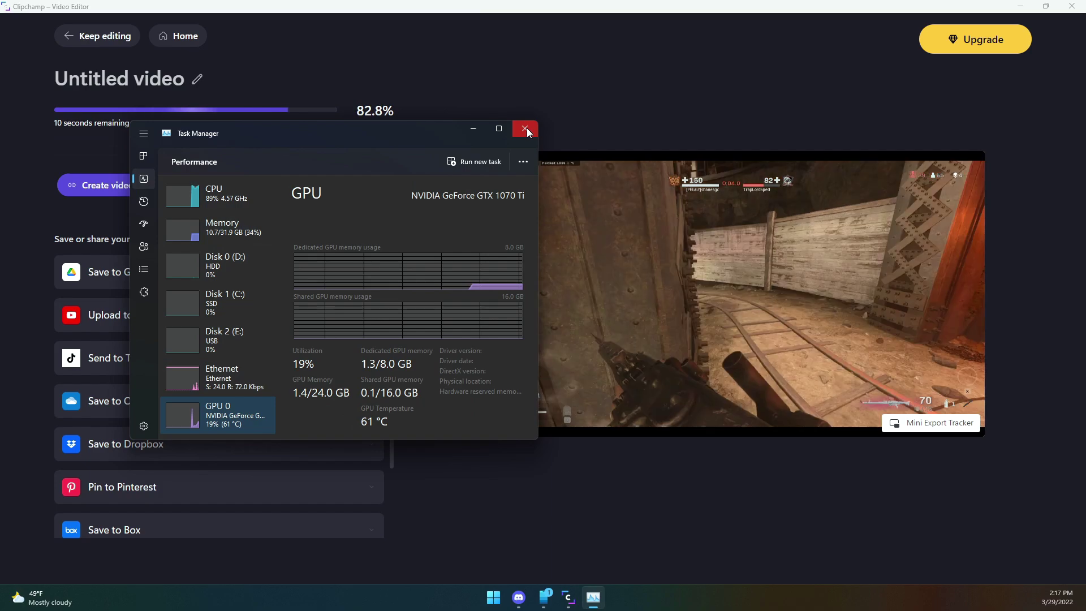
left_click(526, 129)
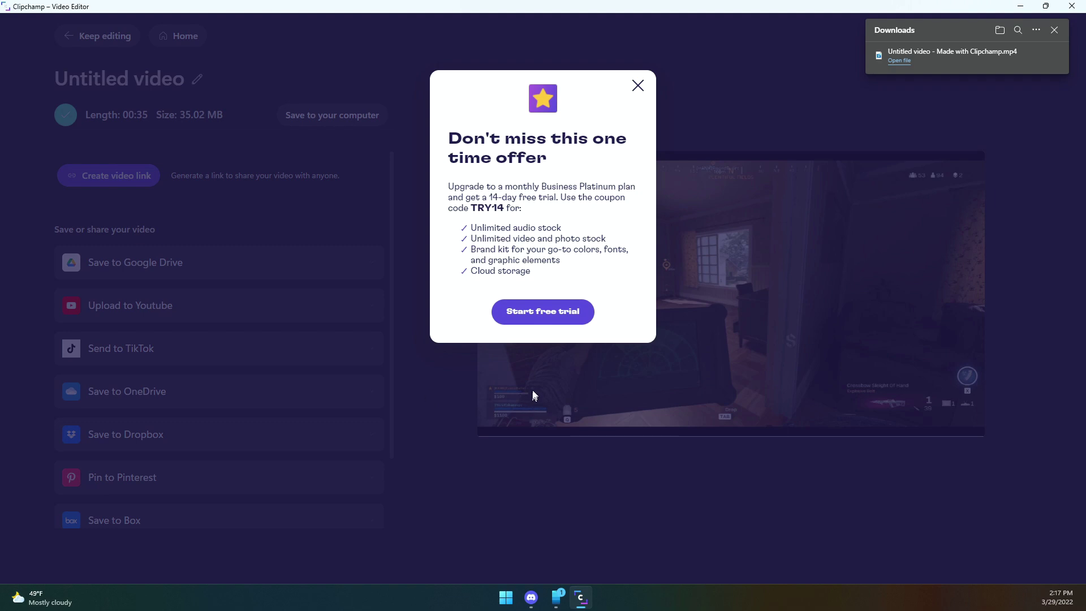
- Dismiss the upgrade offer and play 'Untitled video - Made with Clipchamp.mp4' from Downloads
left_click(638, 85)
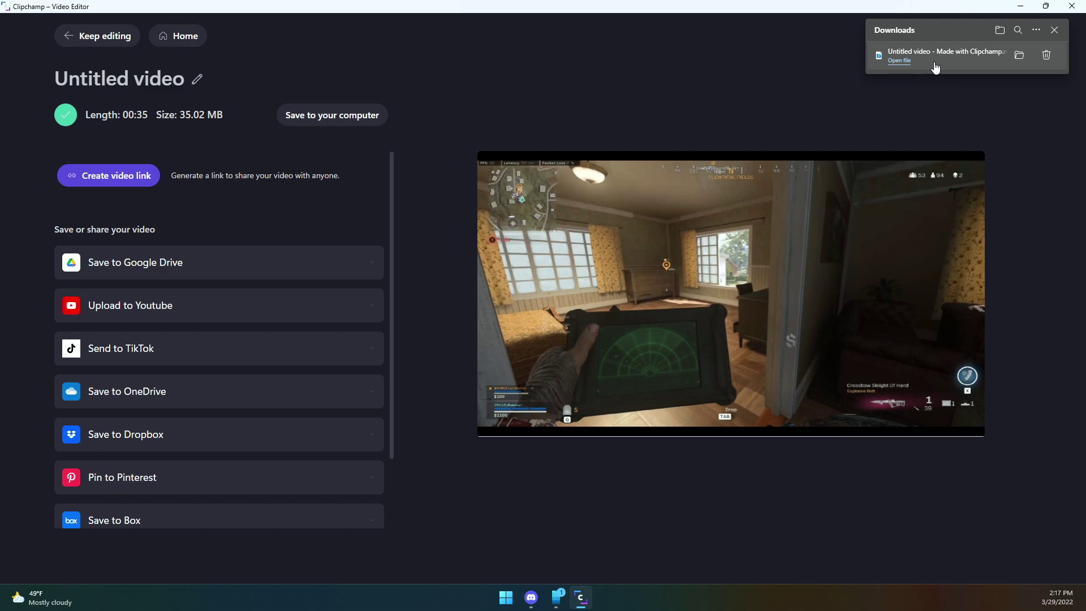
left_click(955, 62)
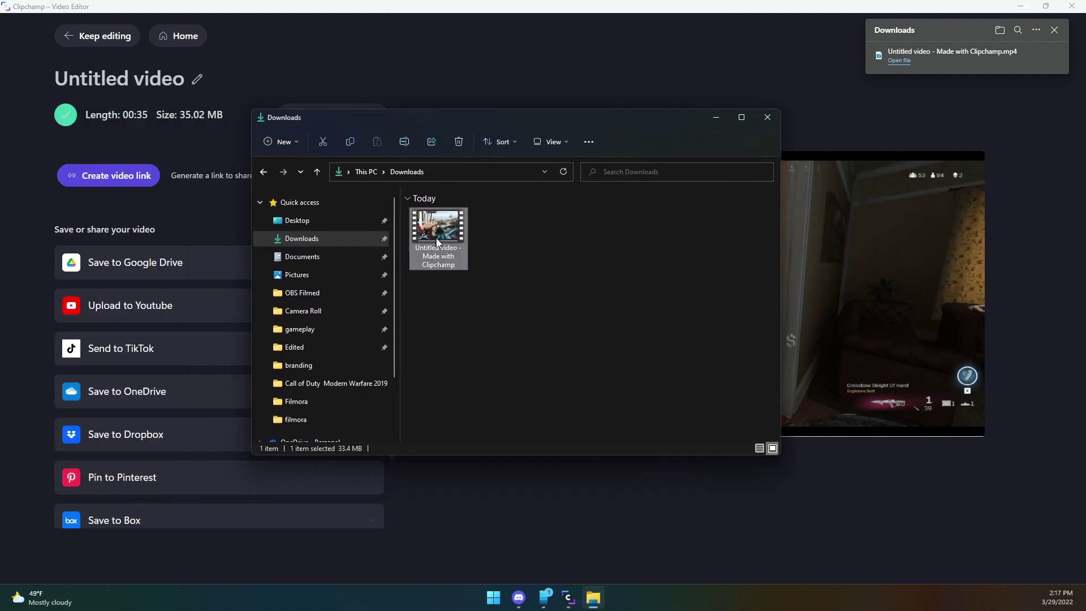
double_click(451, 258)
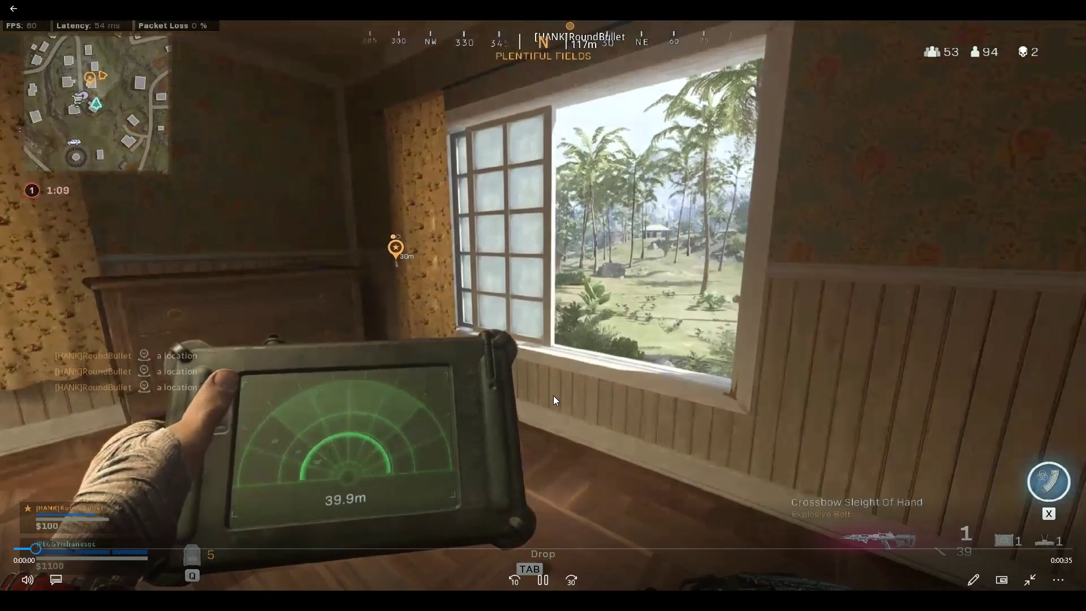